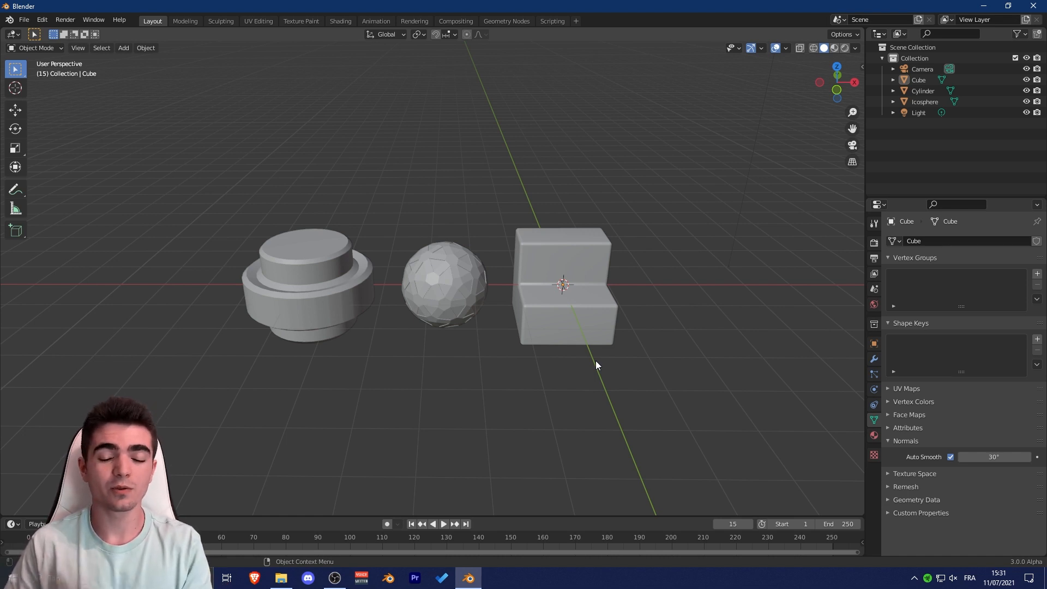
Switch to File Explorer to view the contents of the Assets folder, and minimize its window to return to Blender
key(alt+Tab)
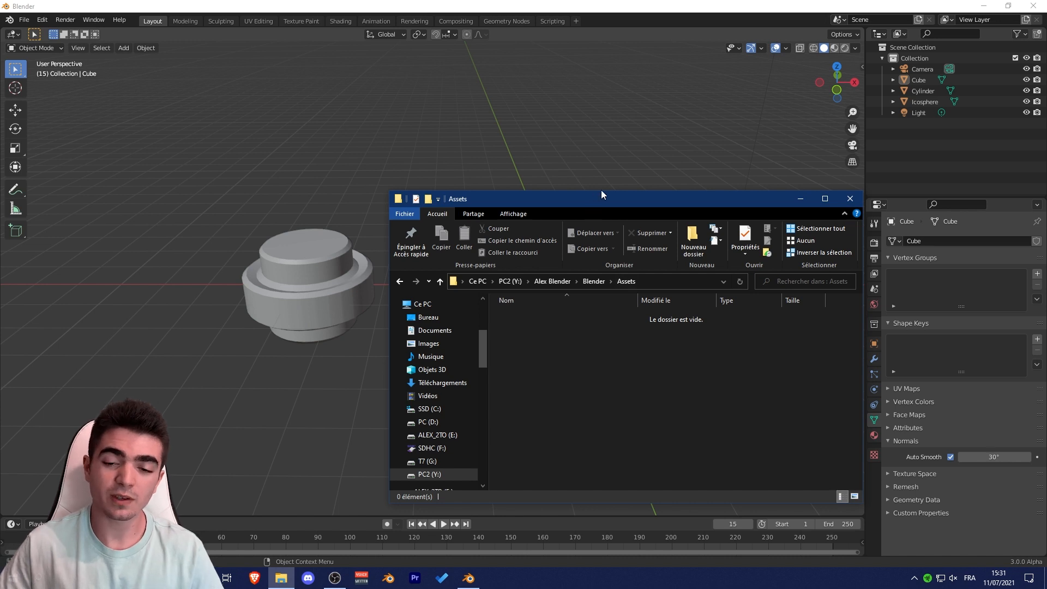
drag(600, 198, 486, 146)
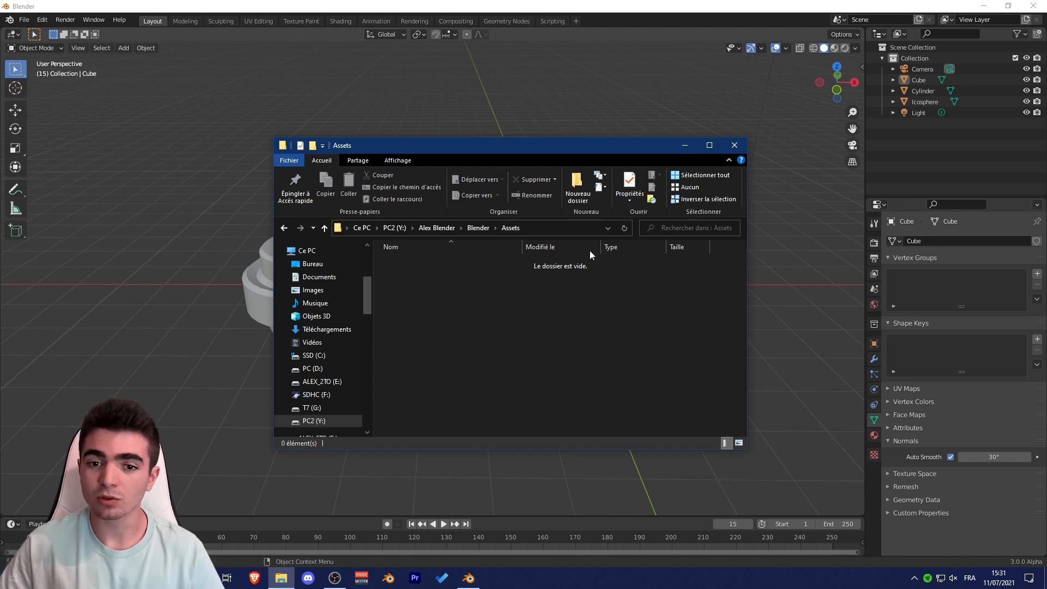
drag(498, 143, 645, 142)
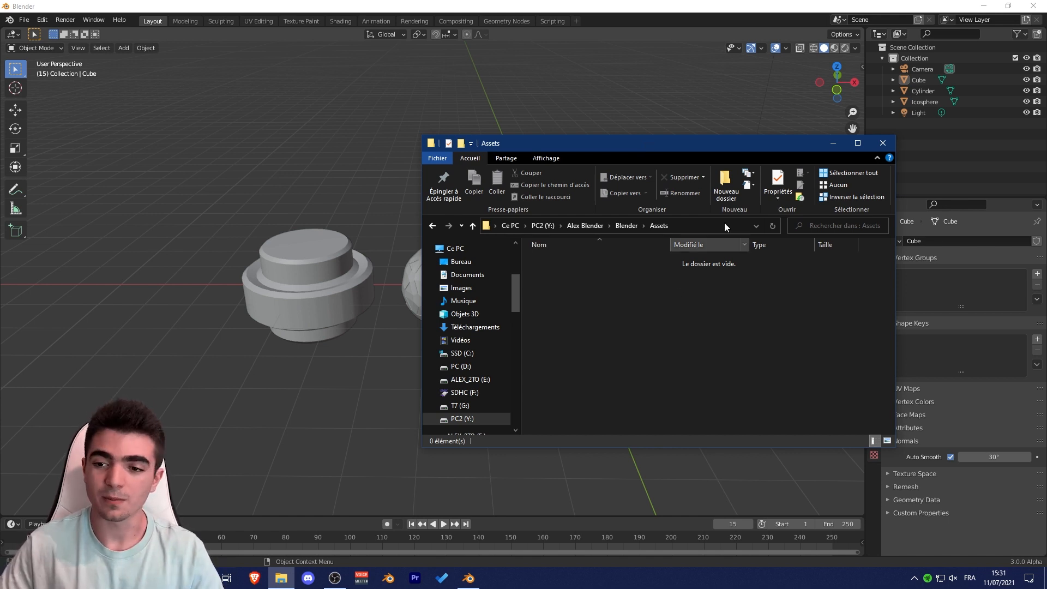
click(833, 145)
Inspect the cylinder, icosphere and stepped cube models in the scene from several angles
scroll(117, 123, down, 1)
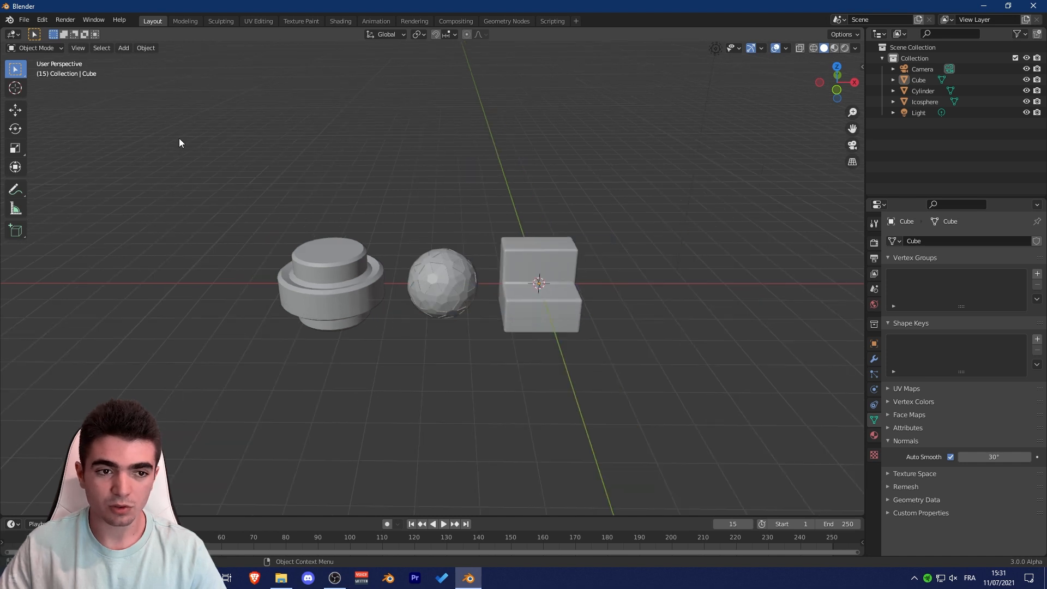
middle_drag(180, 141, 384, 224)
scroll(612, 267, up, 1)
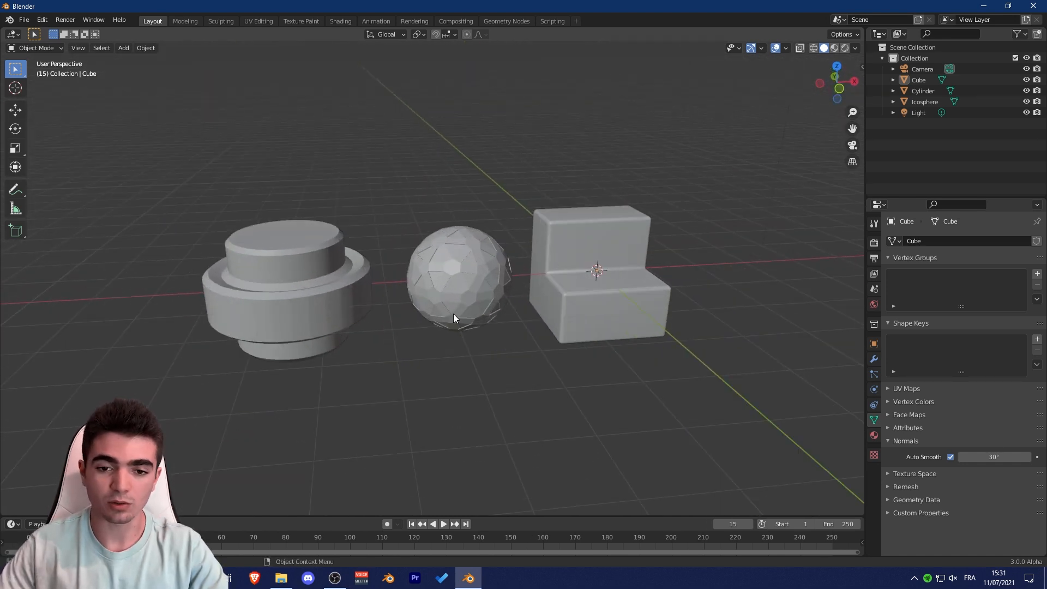
scroll(453, 318, down, 6)
scroll(545, 319, up, 5)
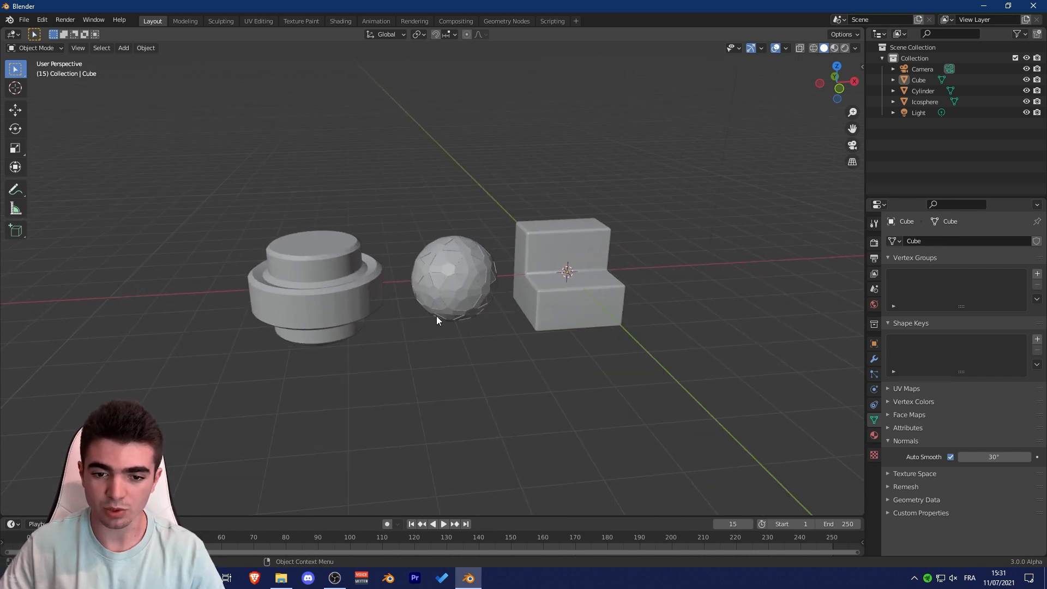
middle_drag(436, 316, 413, 309)
drag(177, 129, 662, 301)
click(662, 301)
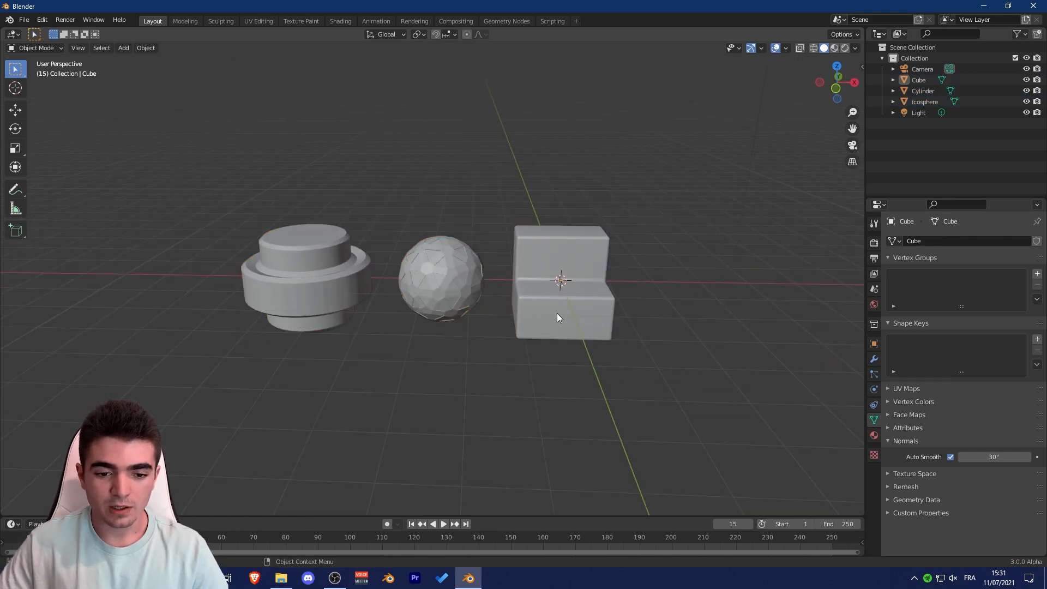
Enlarge the timeline area below the viewport and turn it into an Asset Browser
drag(545, 515, 545, 424)
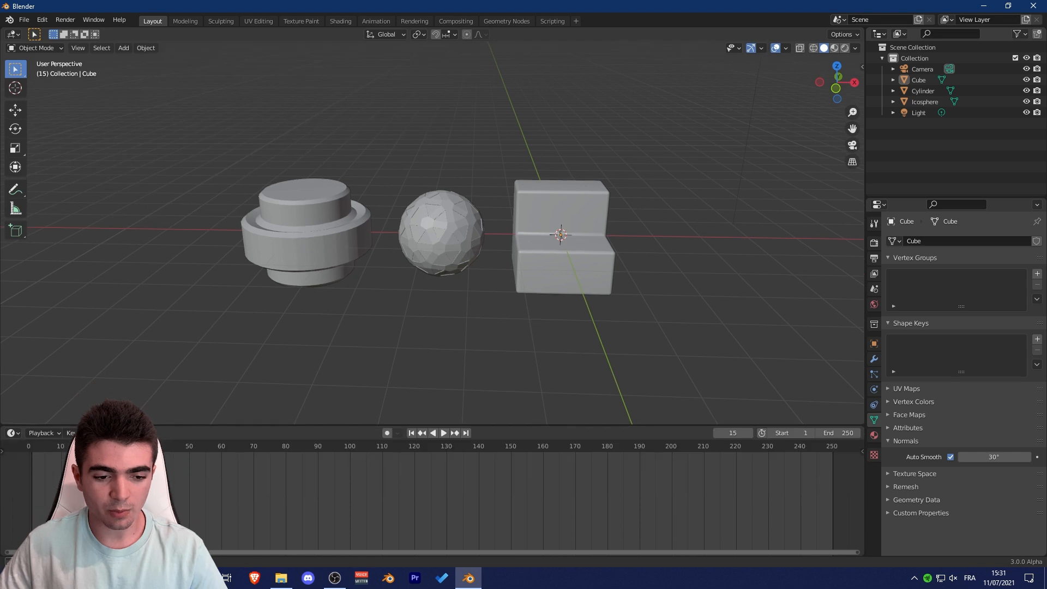
click(14, 432)
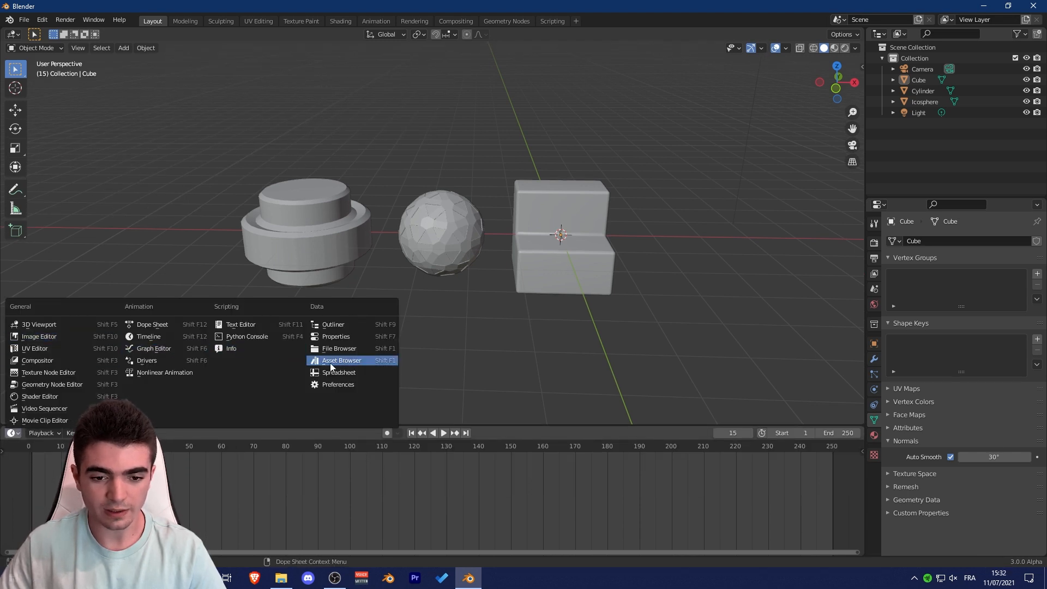
click(345, 361)
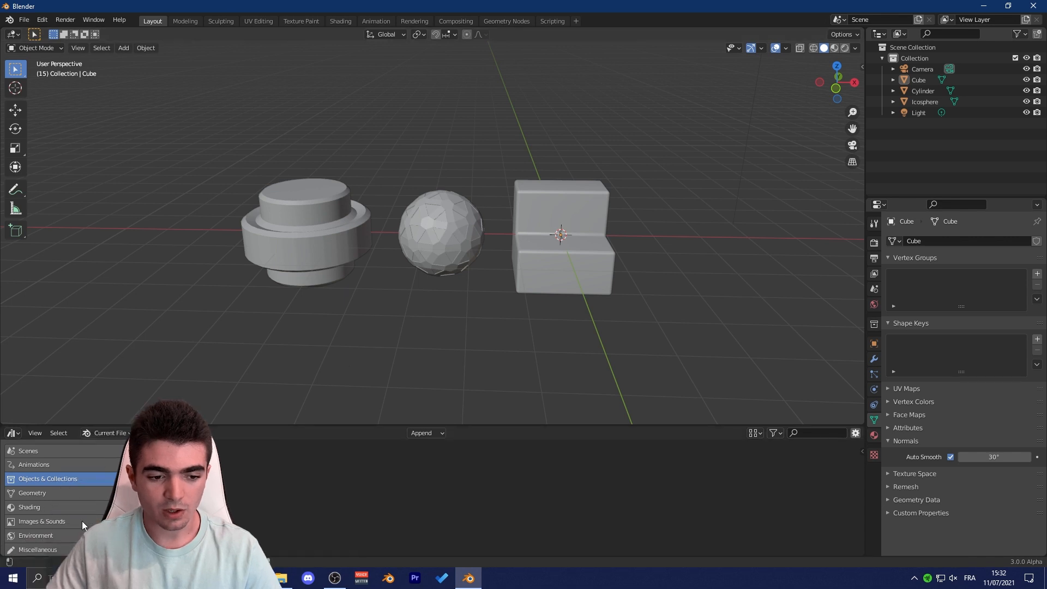
Look through the Scenes, Animations, Objects & Collections, Geometry and Shading categories of the Asset Browser
click(39, 453)
click(38, 460)
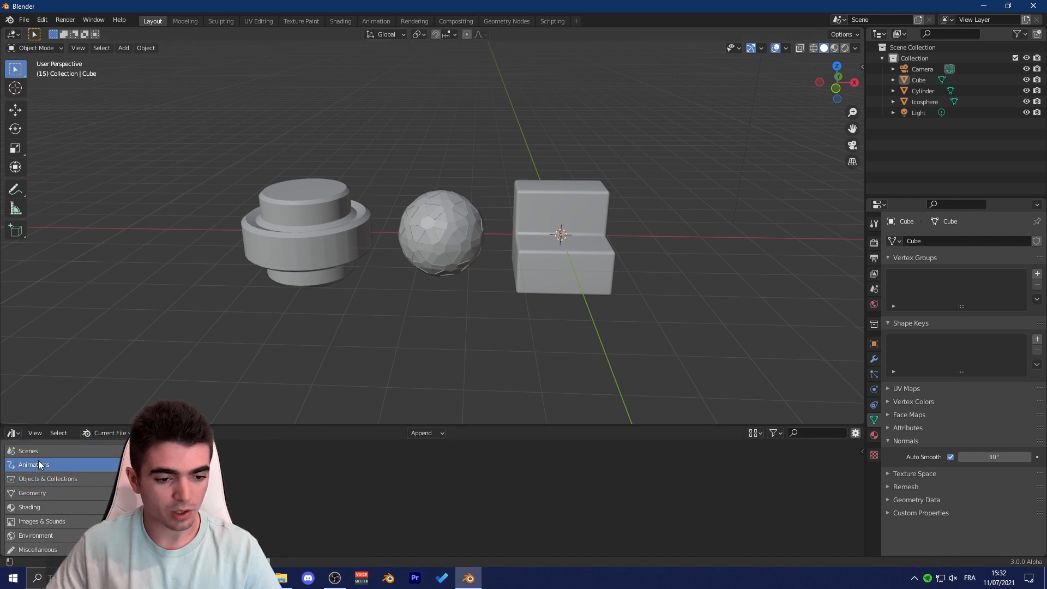
click(48, 452)
click(50, 460)
click(65, 492)
click(63, 480)
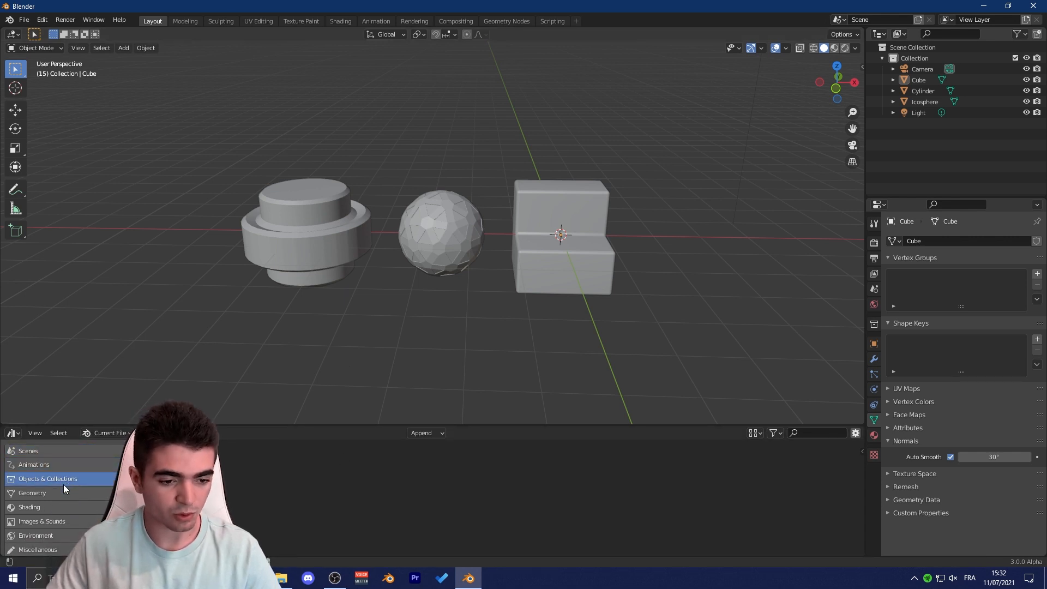
click(61, 493)
click(57, 507)
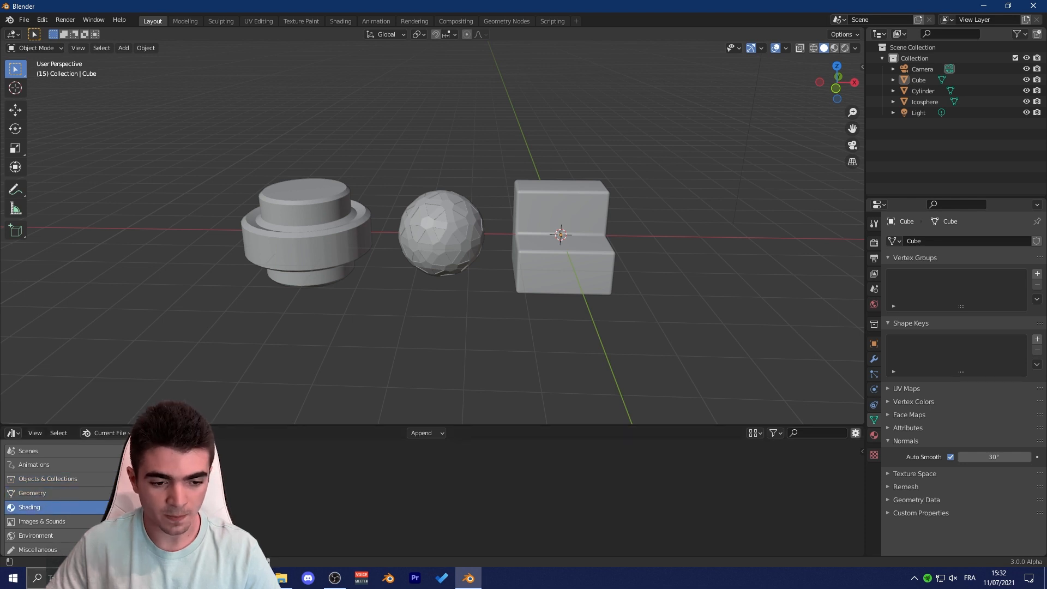
click(60, 494)
Mark the stepped Cube object as an asset and select its entry under Objects & Collections in the Asset Browser
drag(654, 154, 240, 311)
click(610, 140)
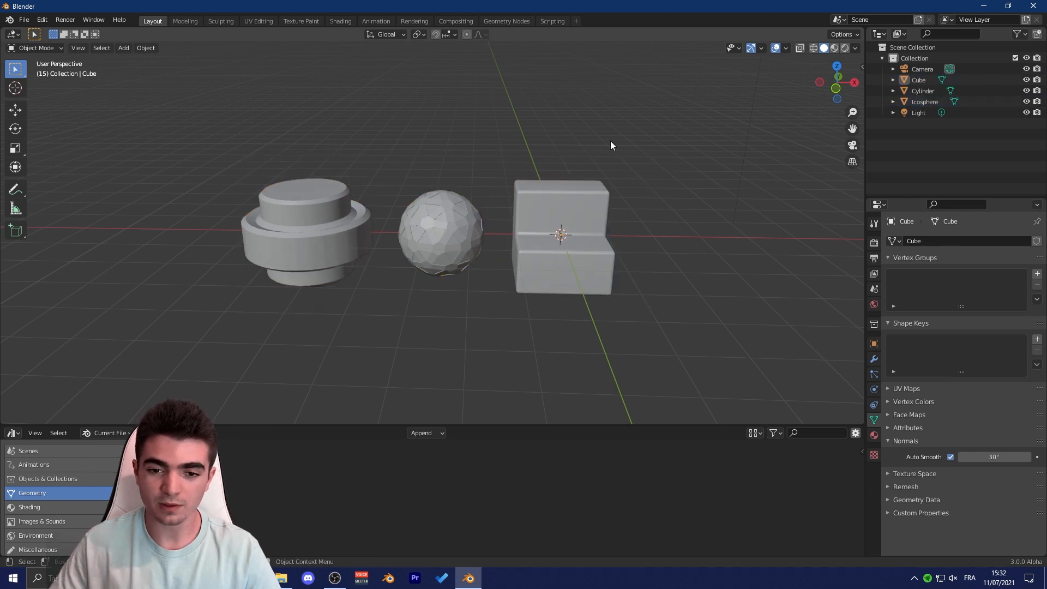
click(575, 199)
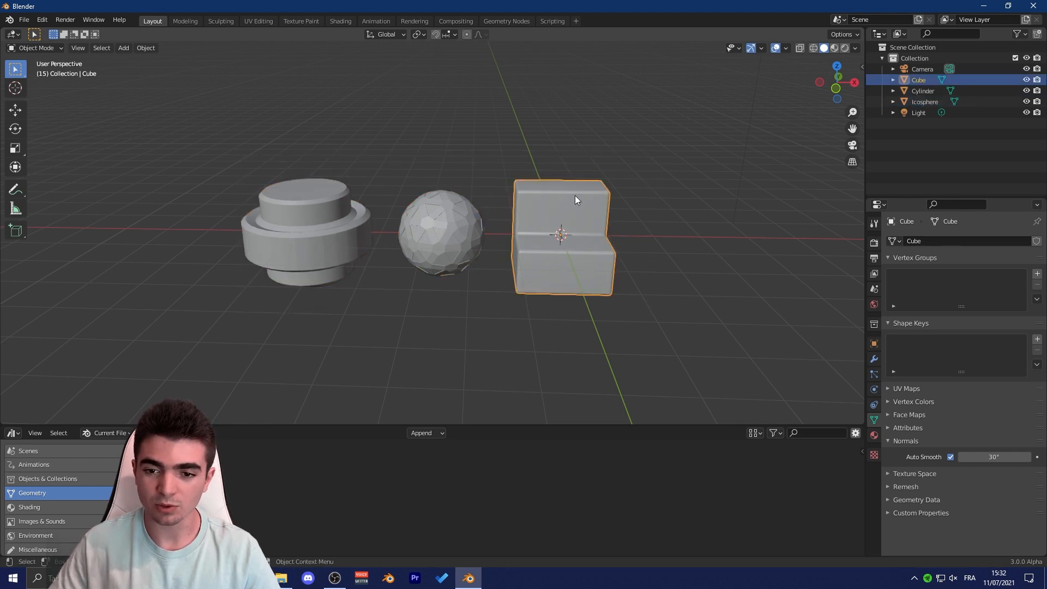
right_click(919, 78)
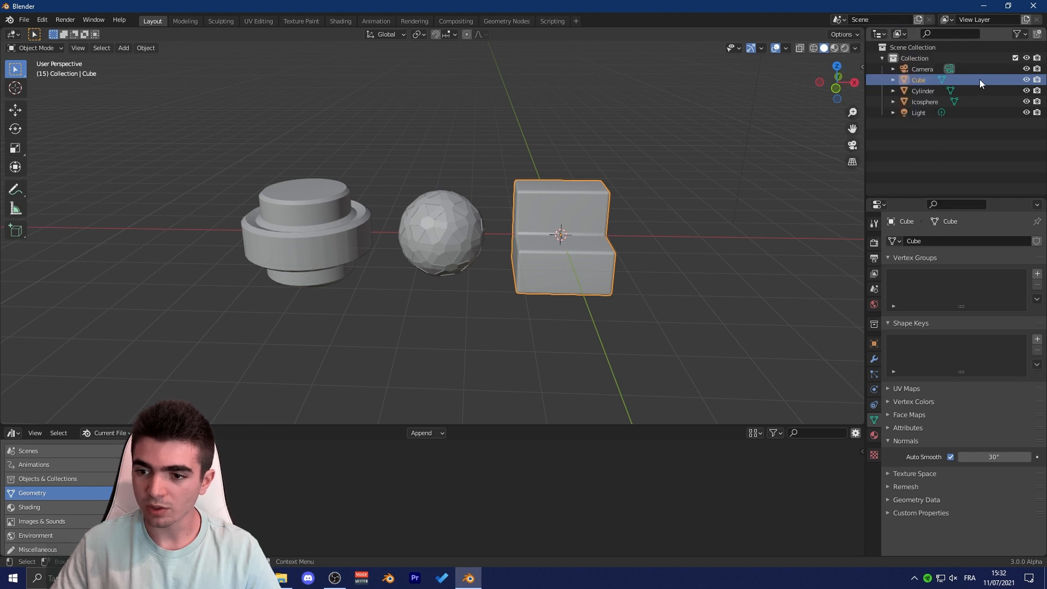
right_click(913, 79)
mouse_move(871, 162)
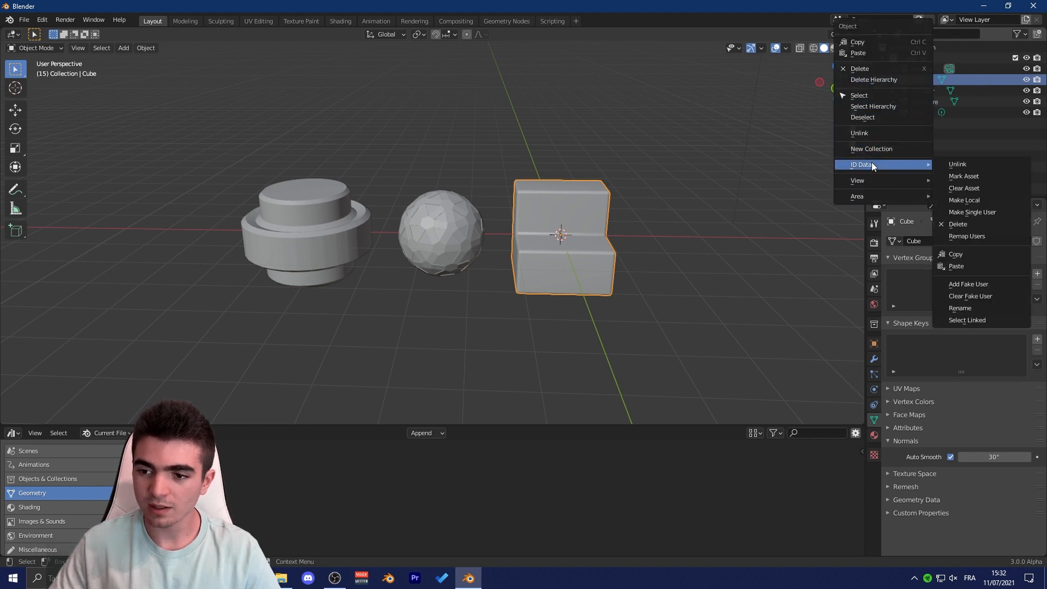
click(960, 175)
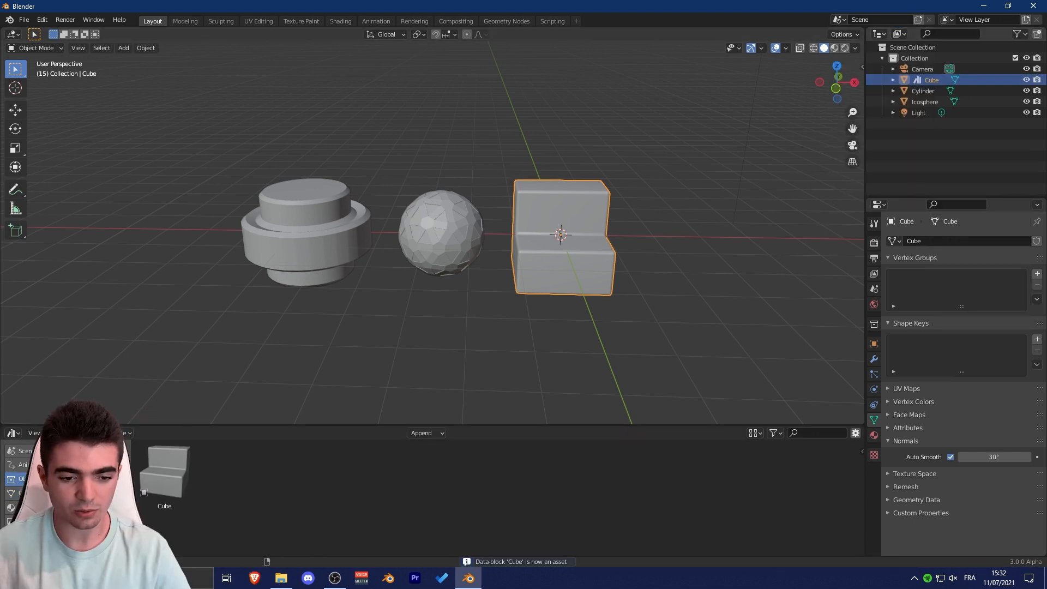
click(162, 469)
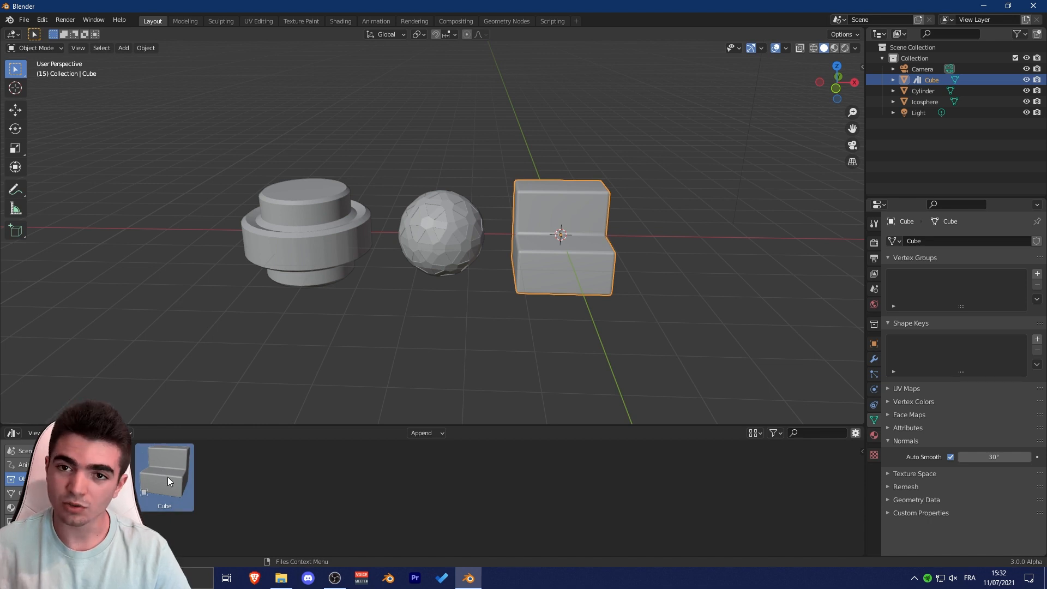
Mark the Icosphere object in the middle of the scene as an asset
click(453, 227)
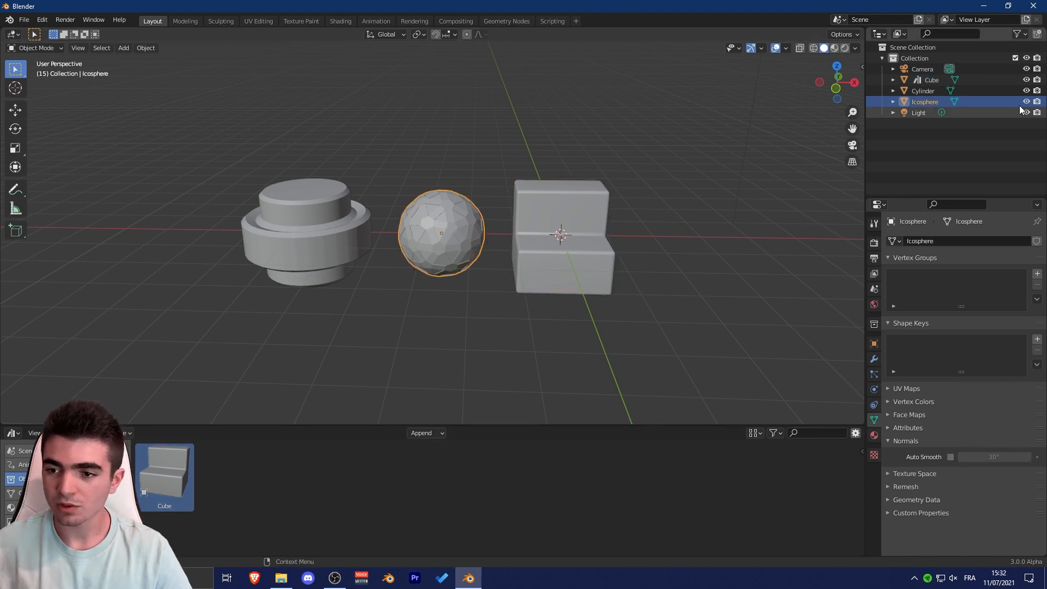
right_click(926, 102)
mouse_move(882, 165)
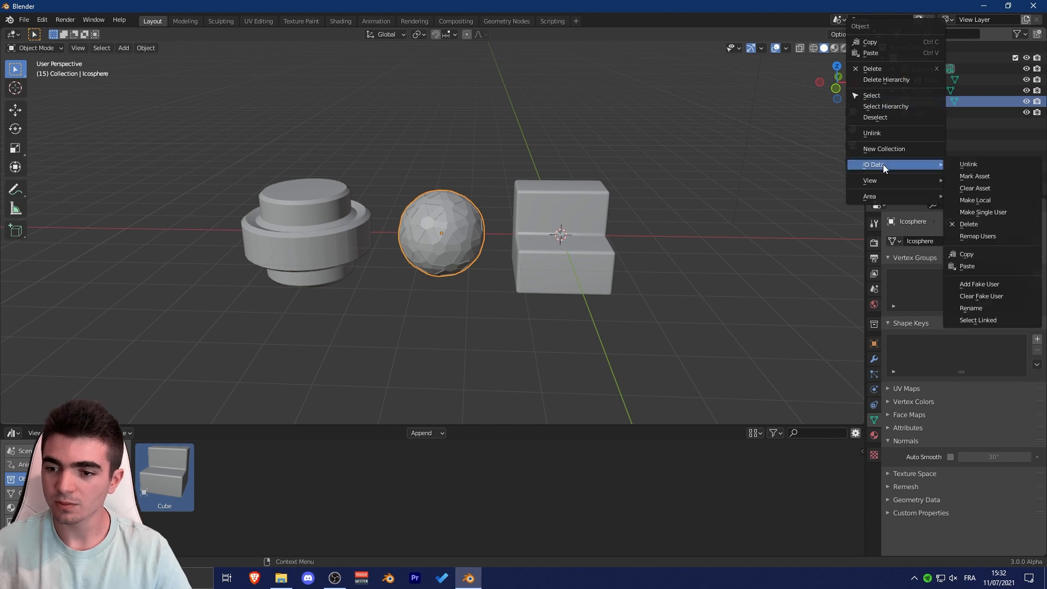
click(975, 176)
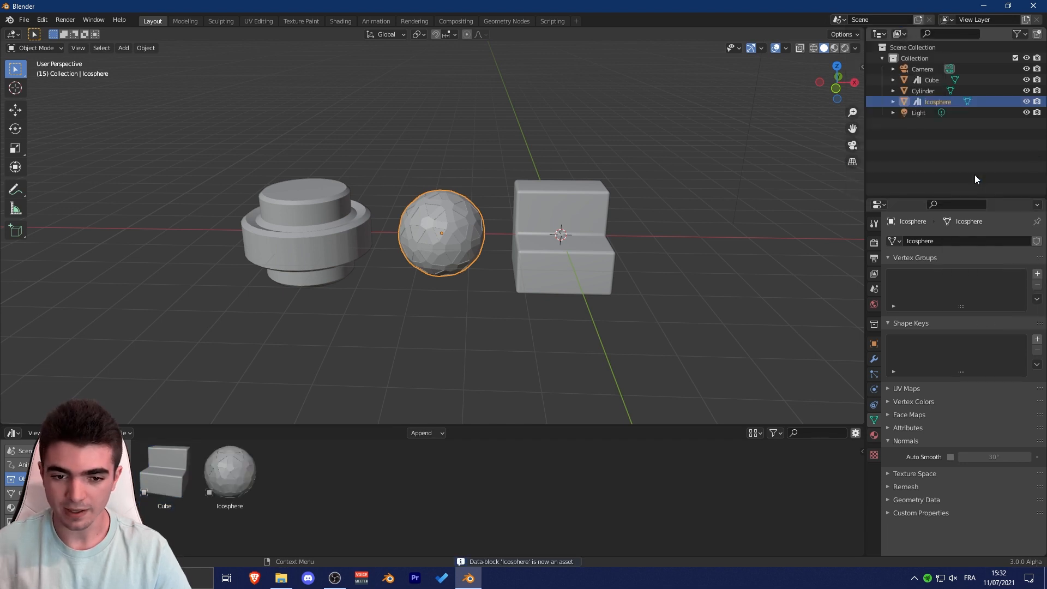
Mark the Cylinder object as an asset
click(329, 218)
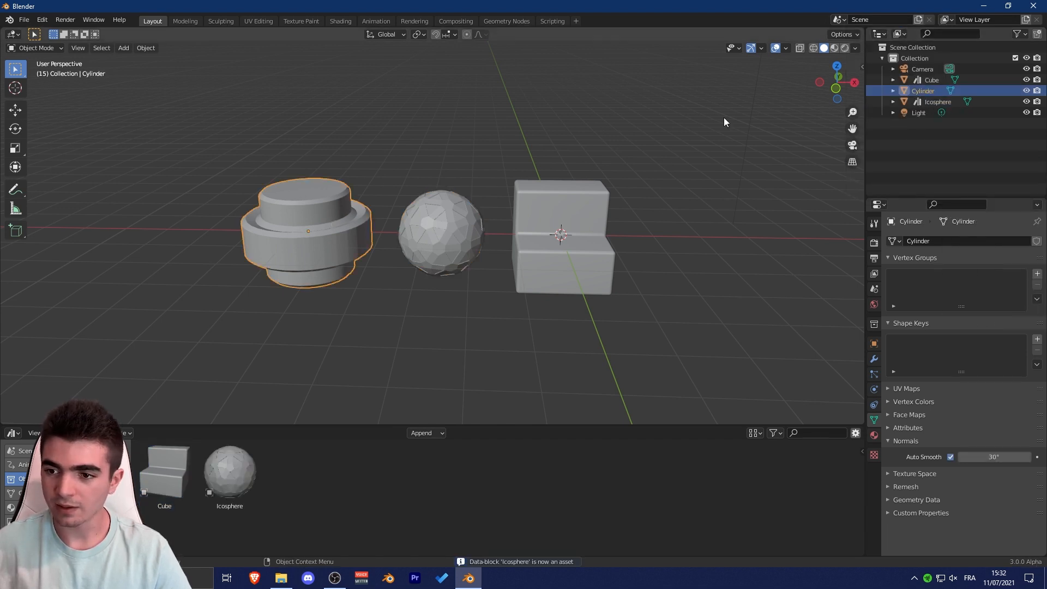
right_click(923, 91)
mouse_move(869, 165)
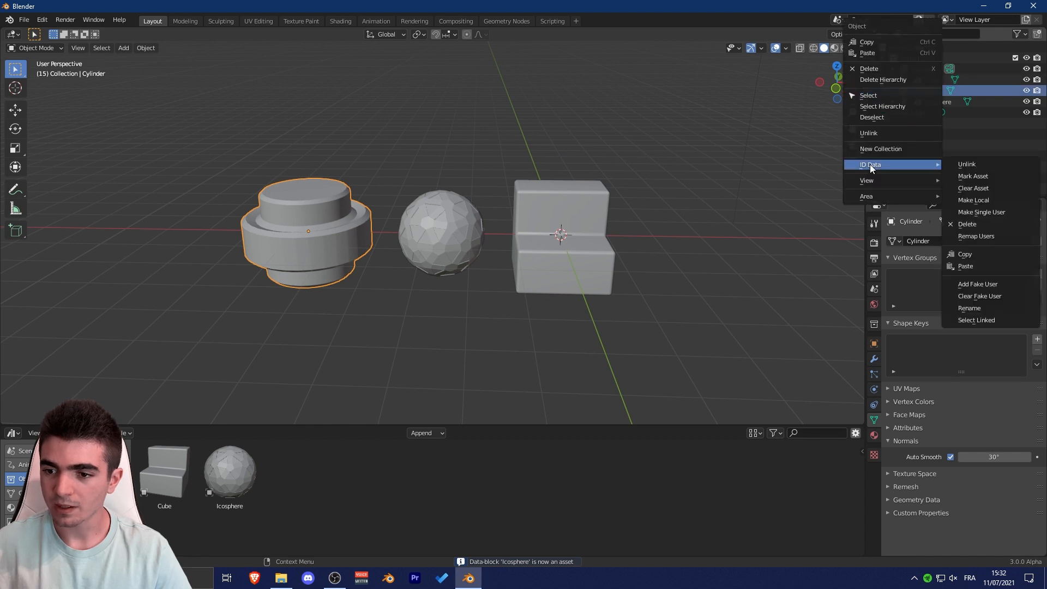
click(976, 177)
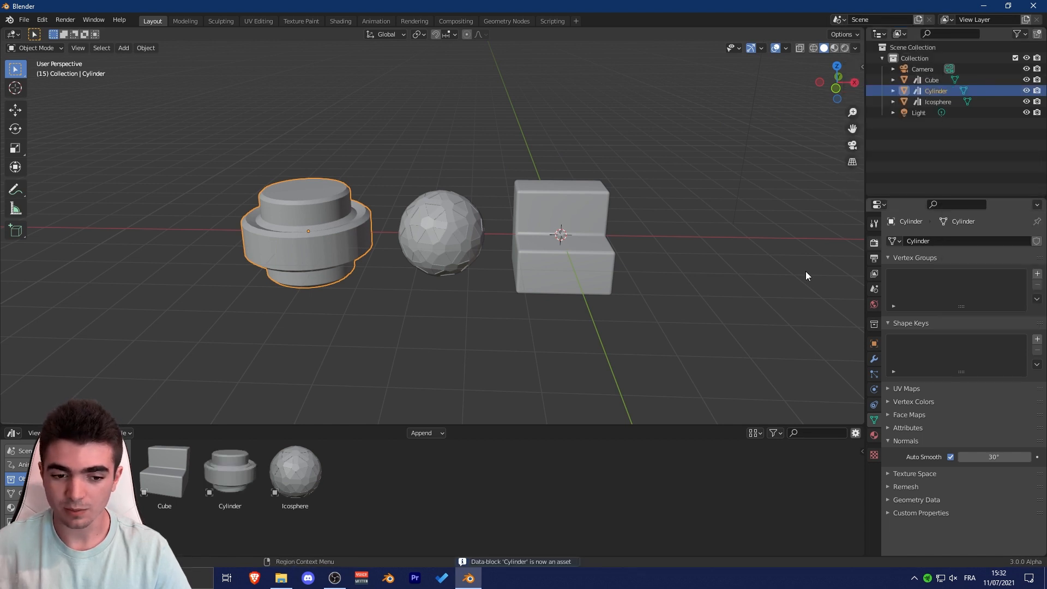
Locate the Clear Asset option among the Cylinder's ID Data commands without applying it
right_click(930, 90)
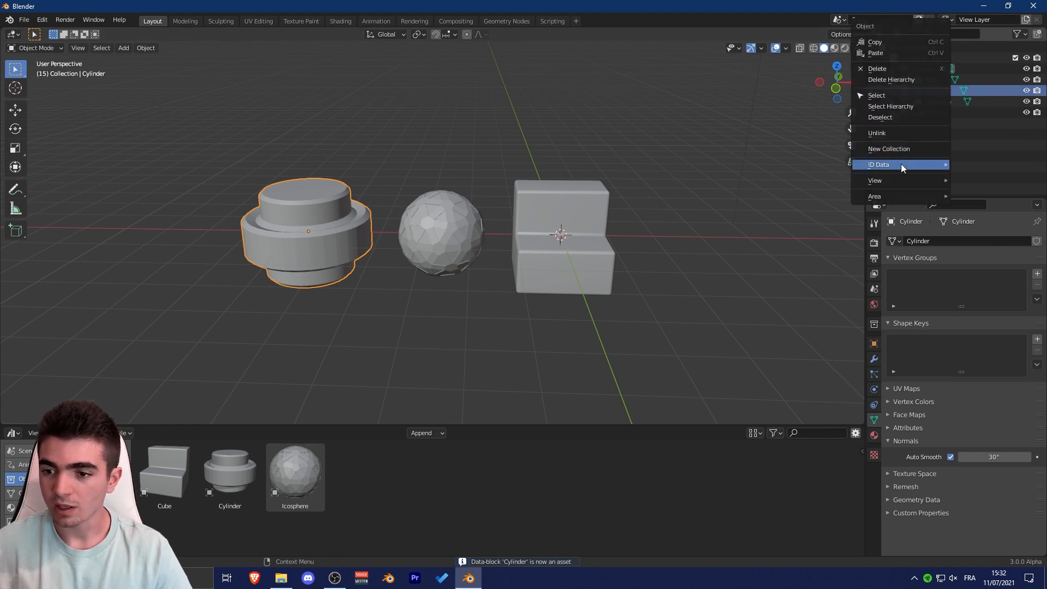
mouse_move(901, 164)
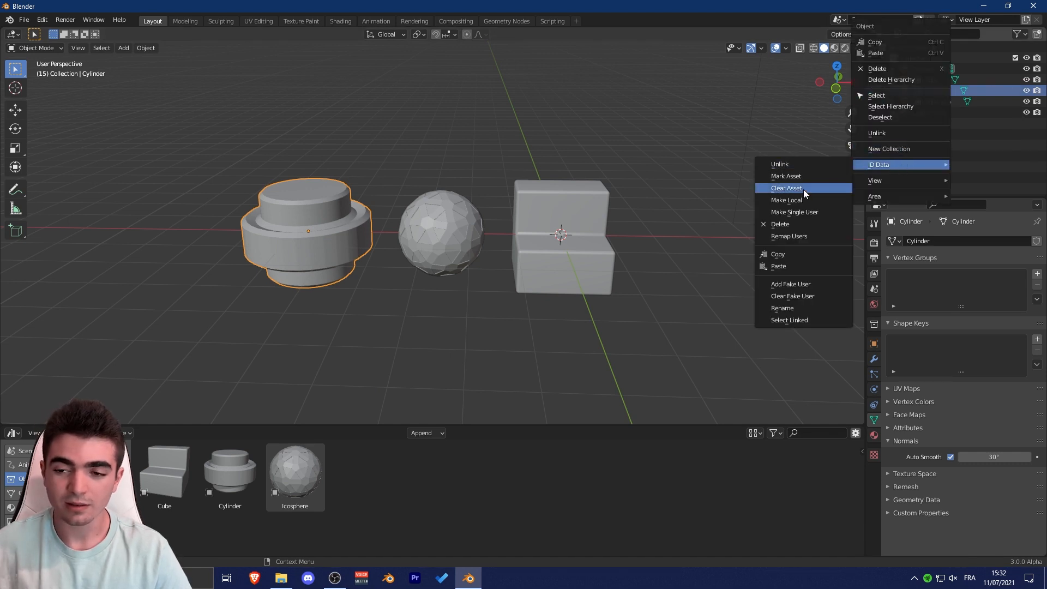
click(635, 132)
drag(679, 120, 329, 294)
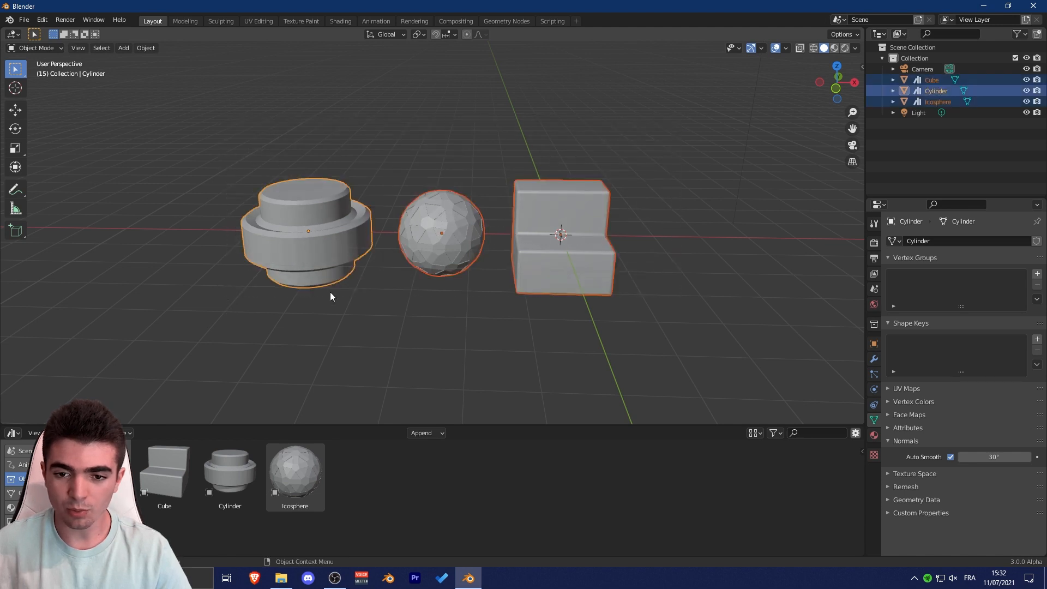
click(631, 207)
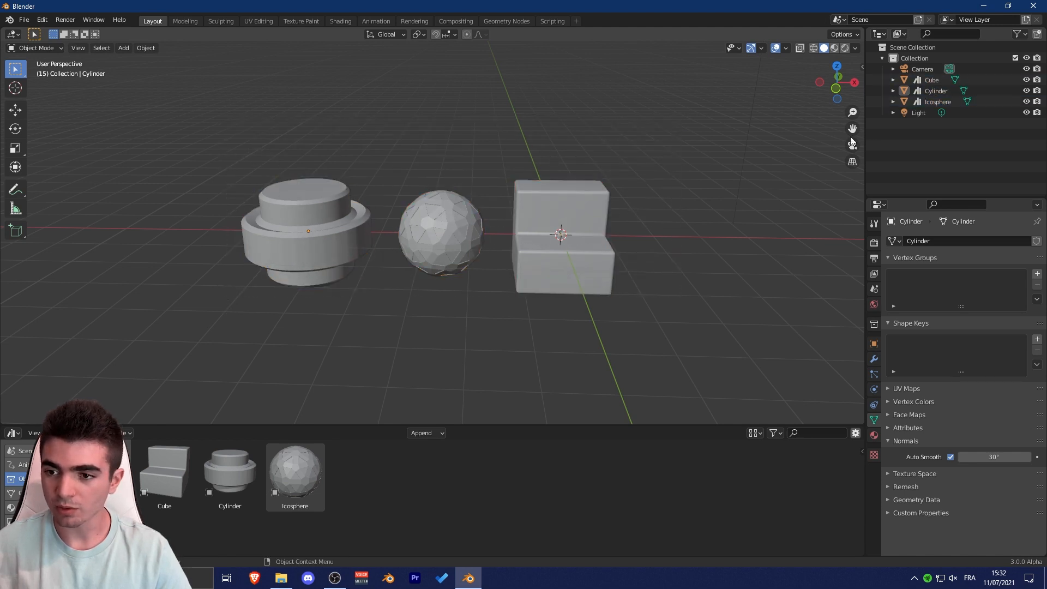
click(932, 81)
click(934, 102)
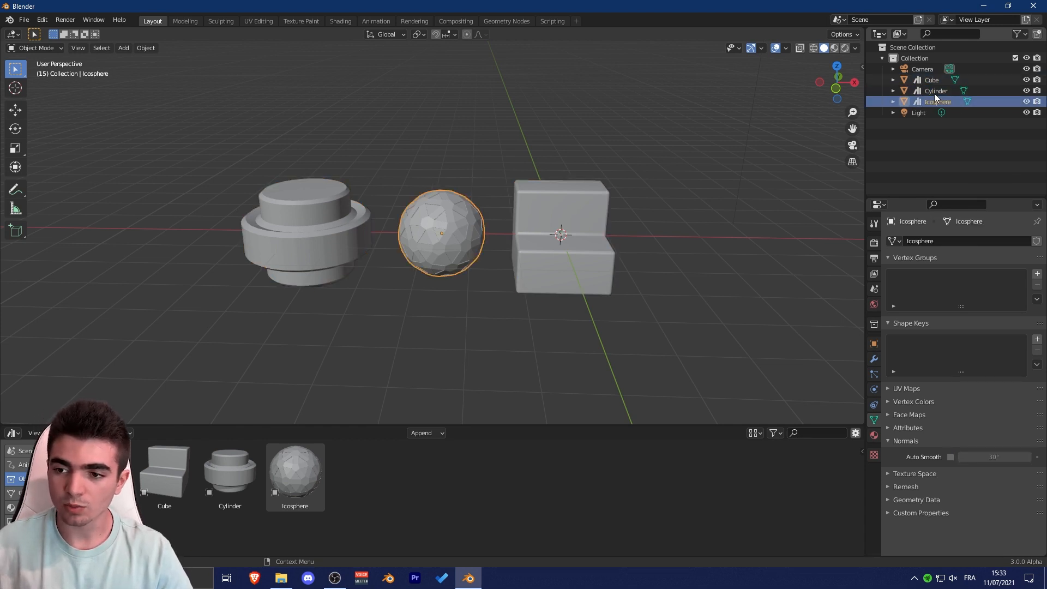
click(933, 91)
click(935, 101)
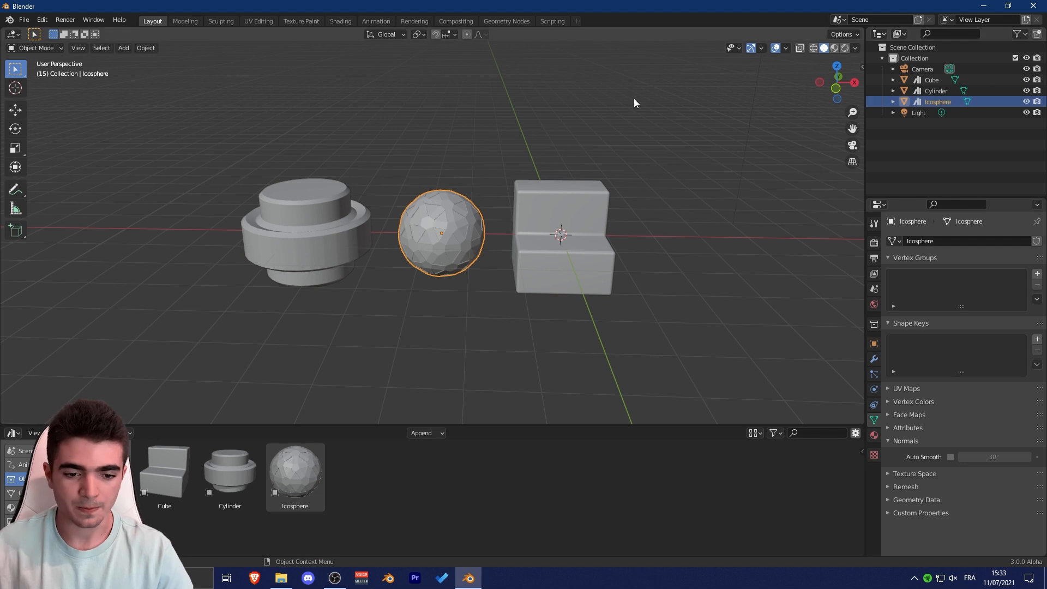
click(434, 124)
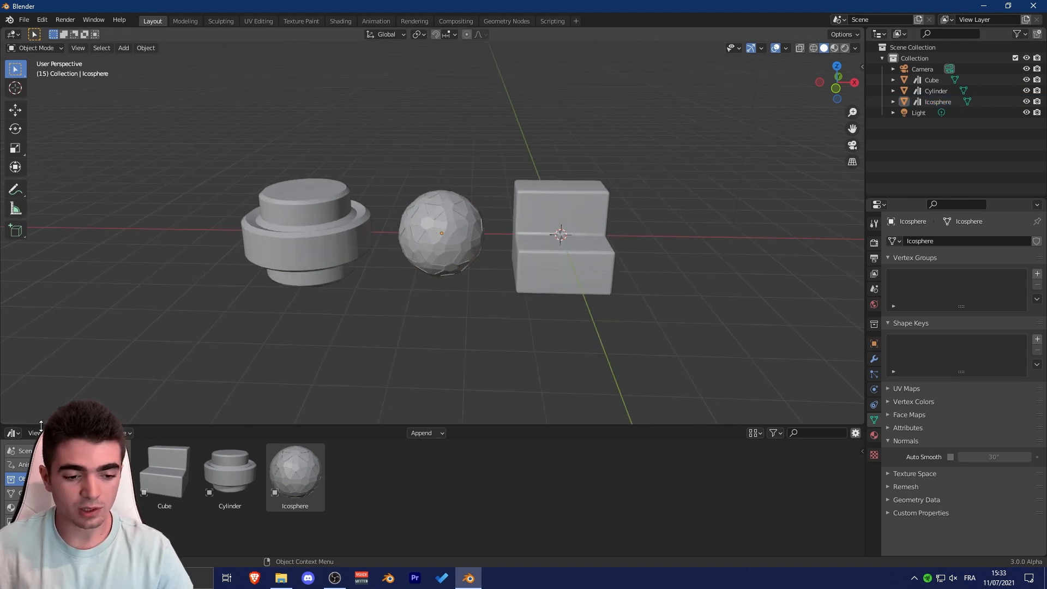
With the Shading assets listed, rename the stepped Cube's material to Material1 and give it a red base color
click(11, 507)
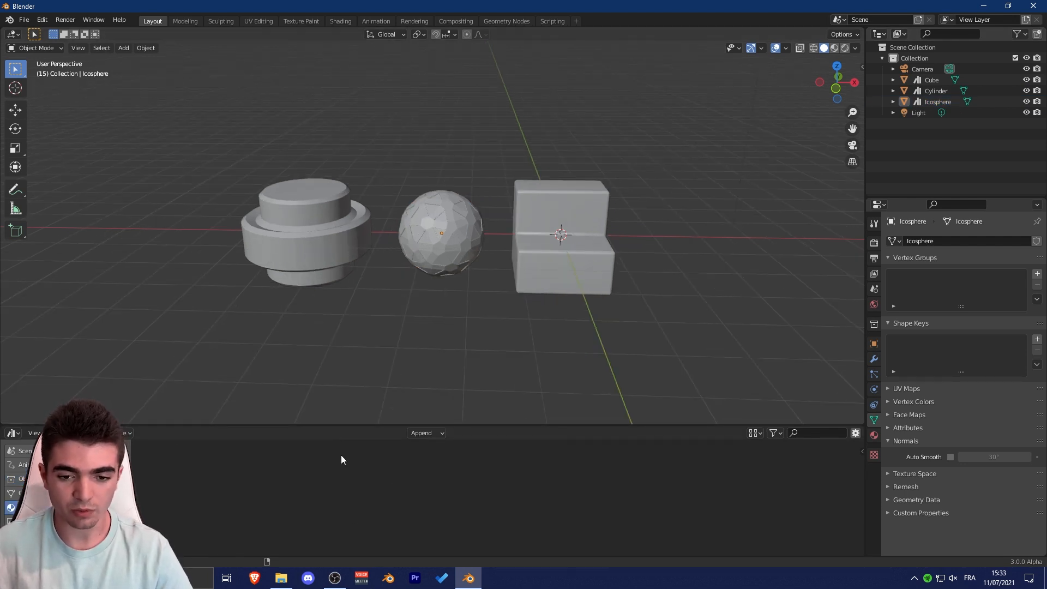
middle_drag(406, 374, 376, 309)
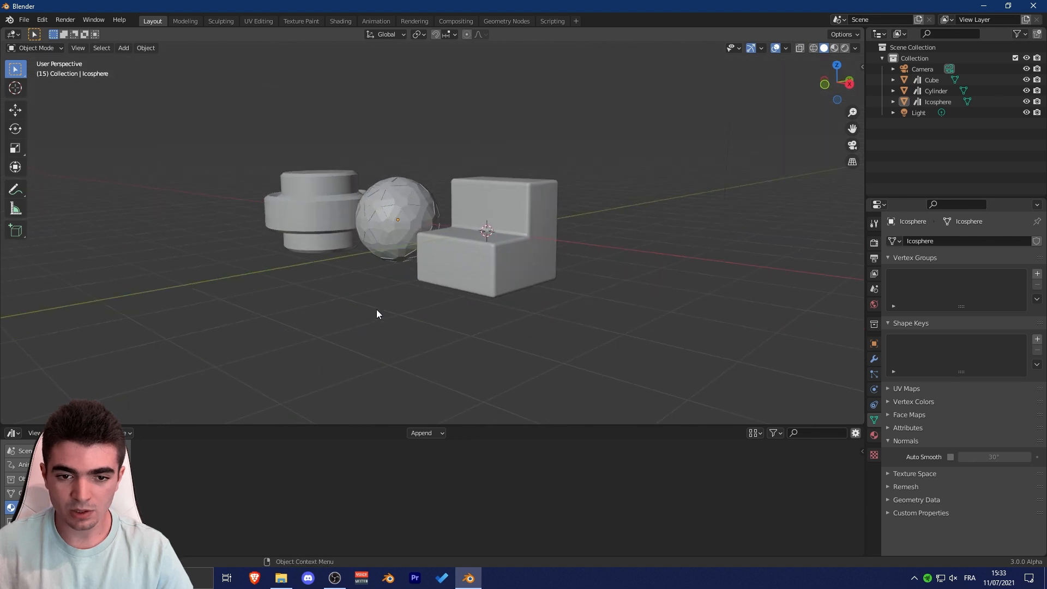
click(533, 232)
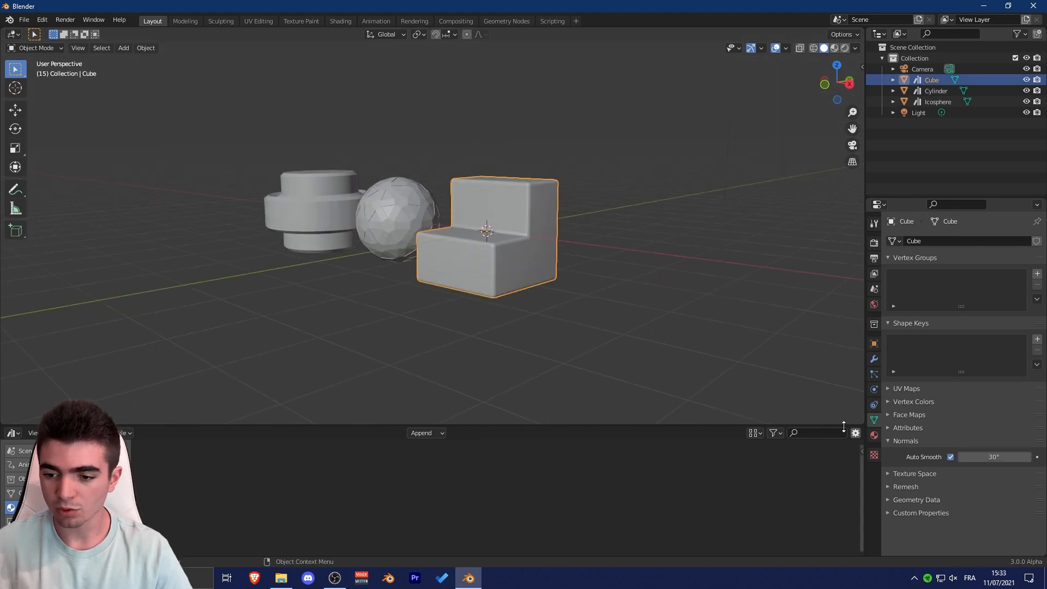
click(874, 436)
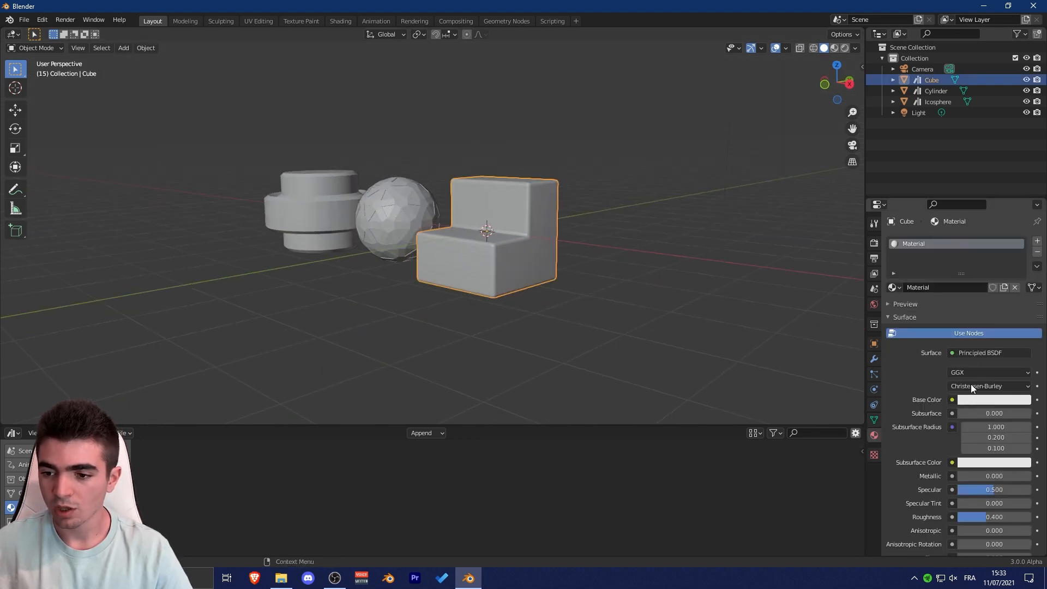
click(939, 288)
text(1)
key(Return)
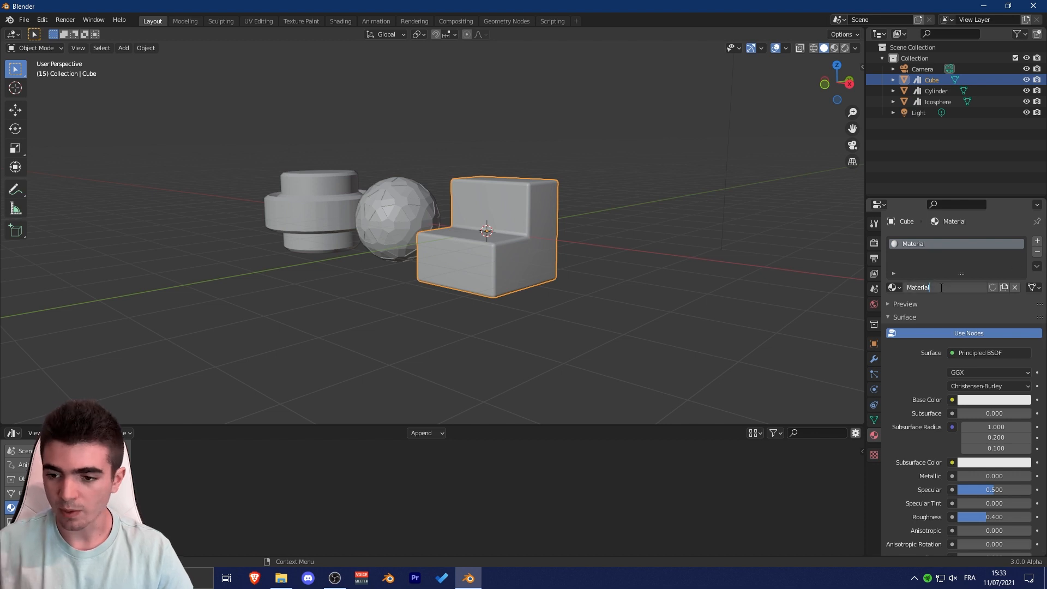
click(969, 398)
drag(970, 296, 975, 324)
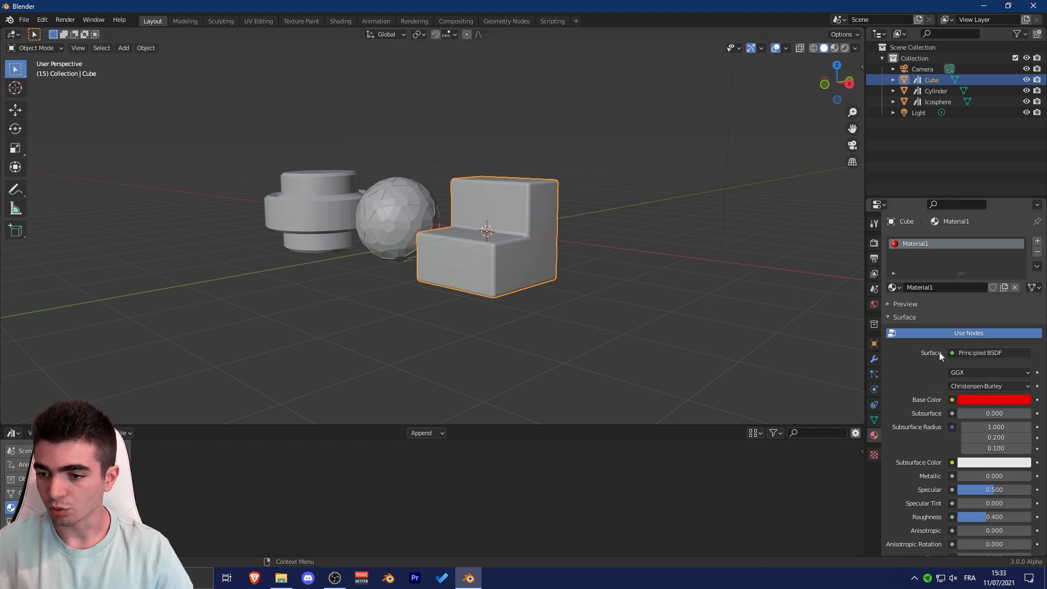
Mark Material1 as an asset and select its entry in the Asset Browser
middle_drag(554, 299, 568, 302)
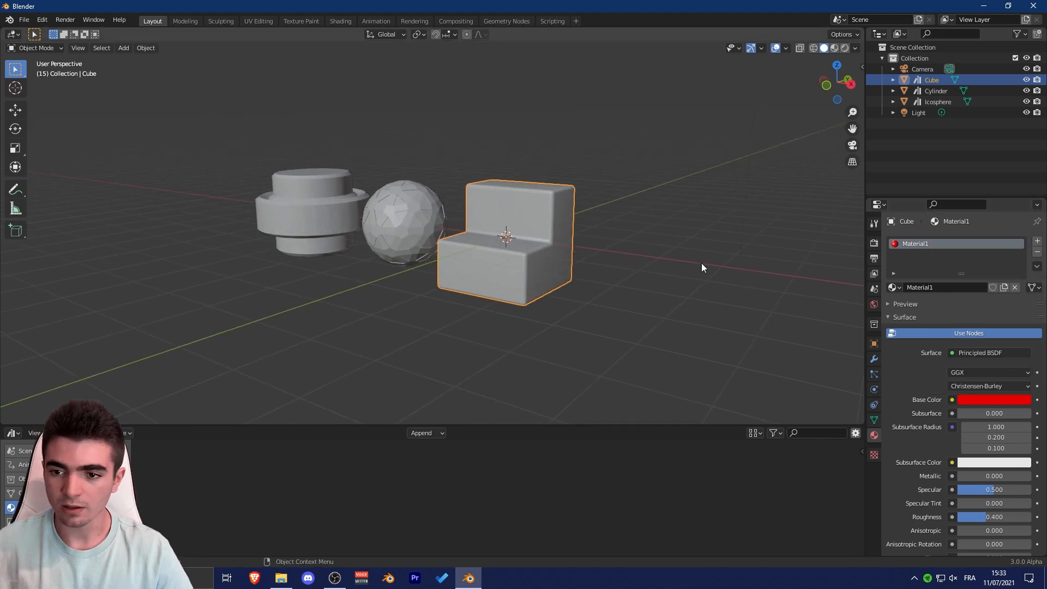
middle_drag(668, 315, 666, 312)
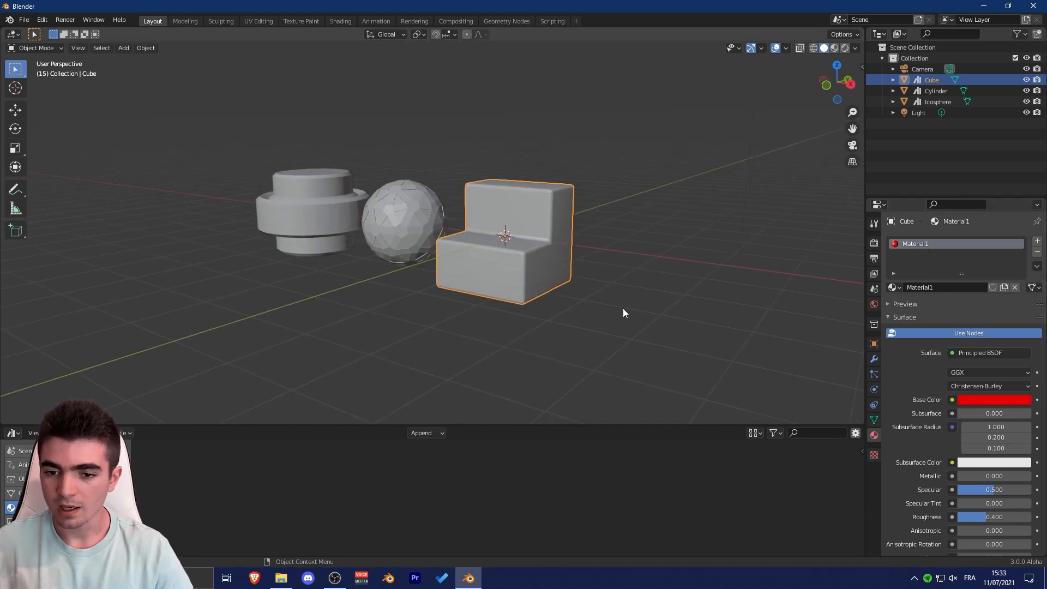
right_click(913, 244)
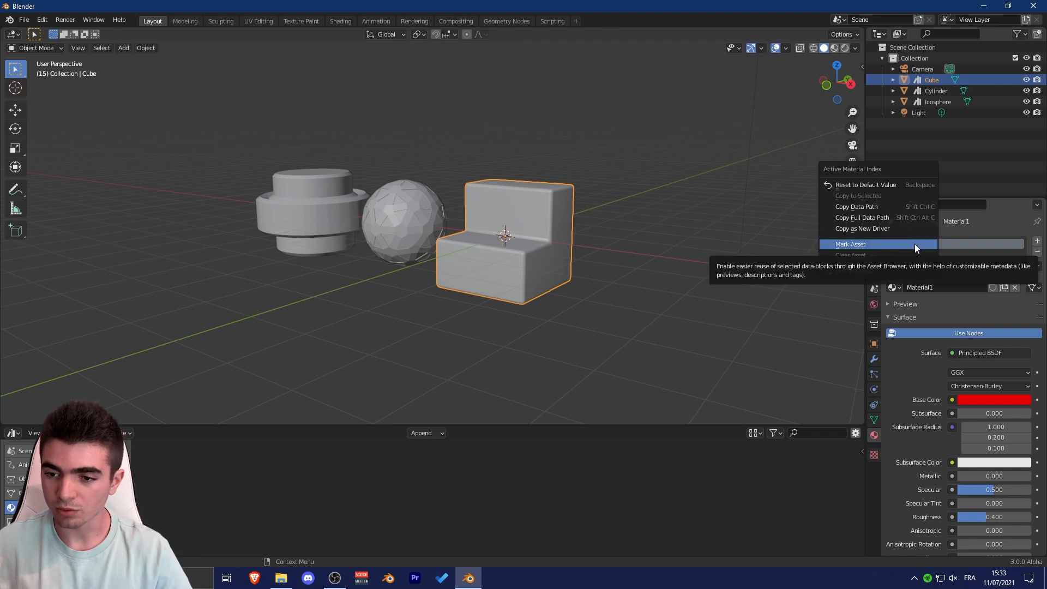
click(870, 244)
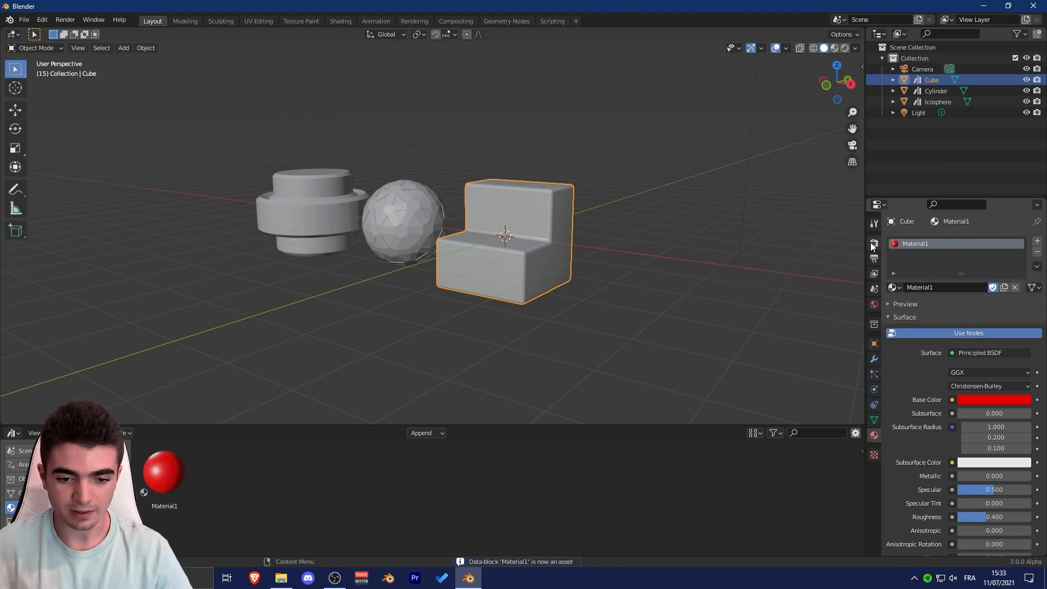
click(153, 458)
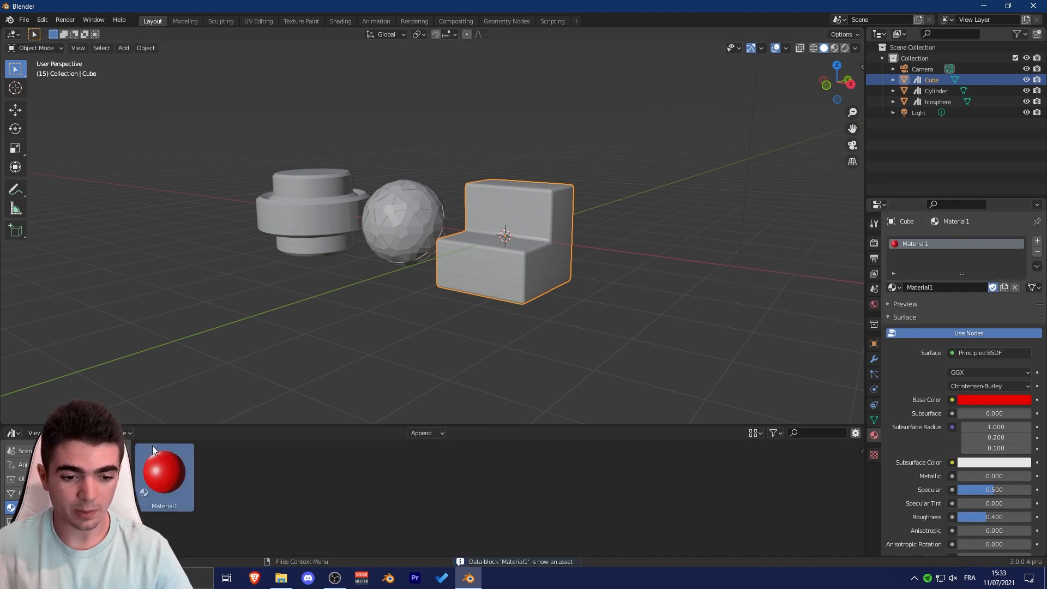
drag(184, 458, 234, 456)
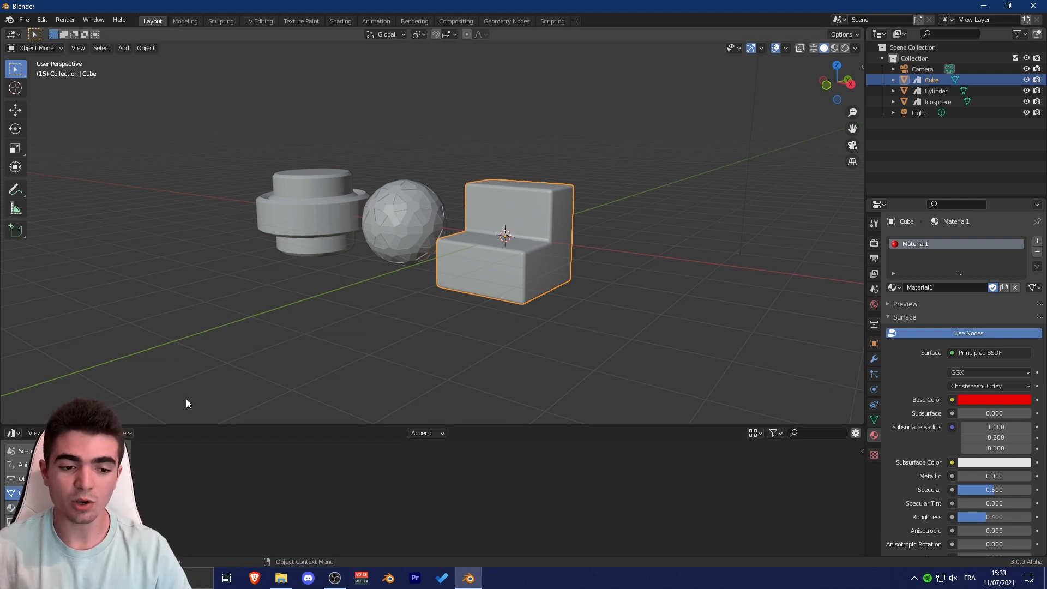
Select the Cube, Cylinder and Icosphere entries under Objects & Collections and deselect the Cube in the scene
click(22, 479)
middle_drag(479, 209, 332, 257)
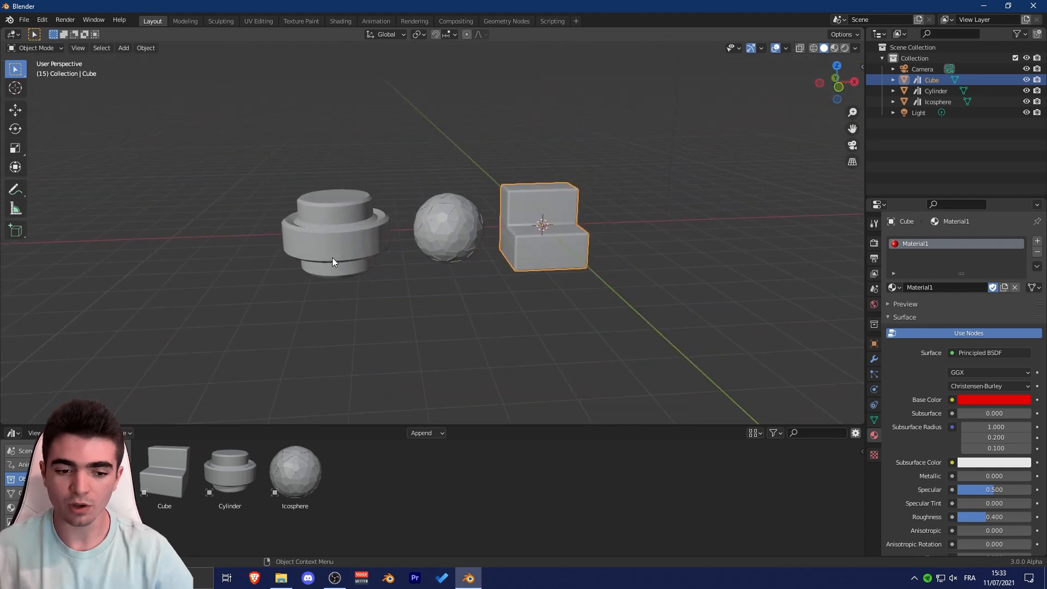
drag(412, 499, 142, 478)
click(409, 273)
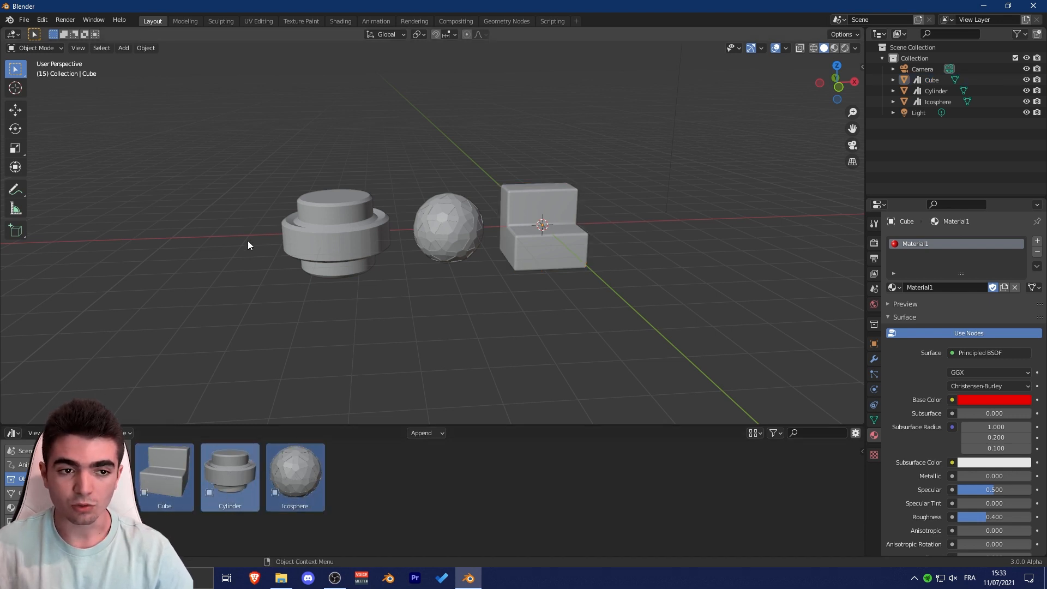
middle_drag(248, 241, 235, 234)
Review the name and folder path of the Assets PC2 library in the File Paths preferences
click(43, 20)
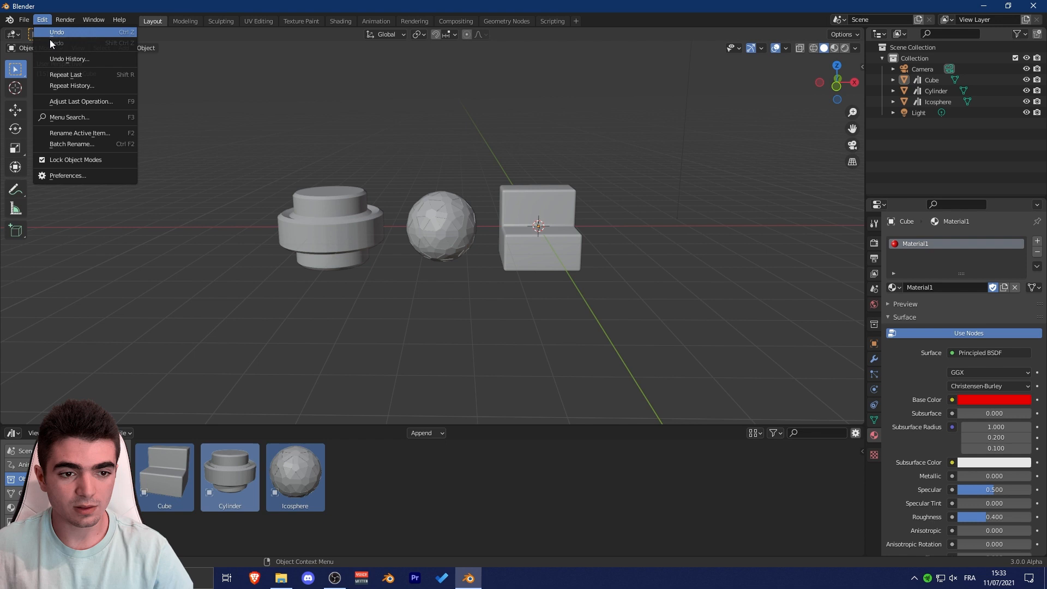
click(68, 172)
drag(162, 21, 327, 69)
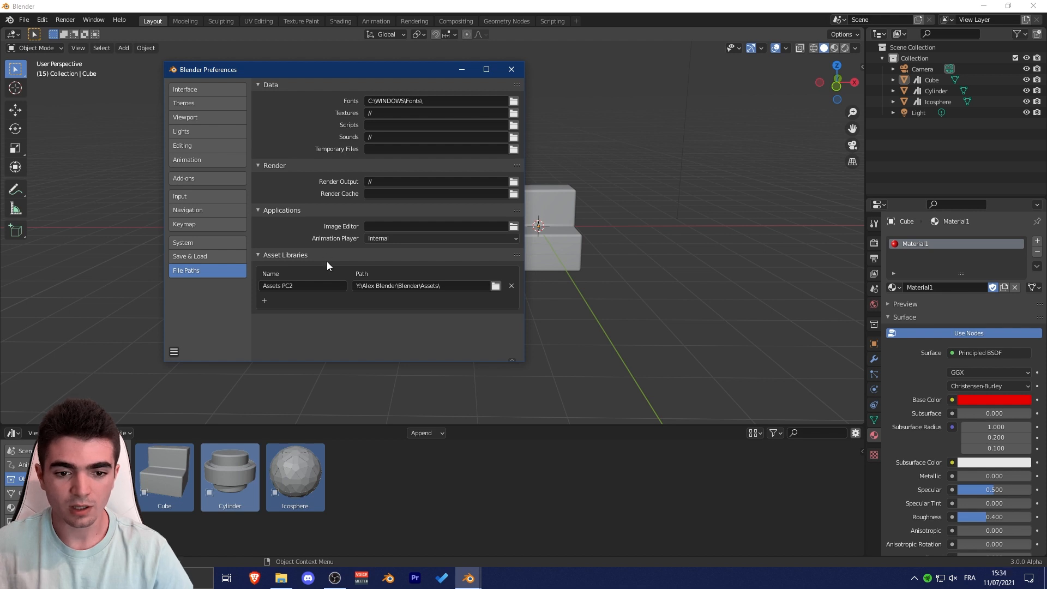
click(306, 285)
drag(306, 284, 262, 285)
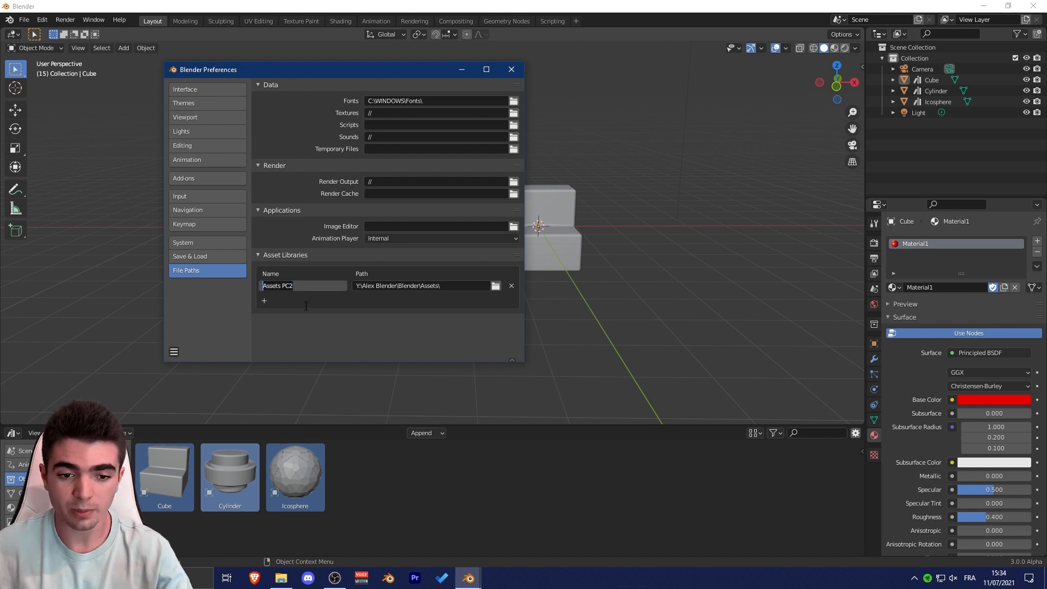
click(306, 328)
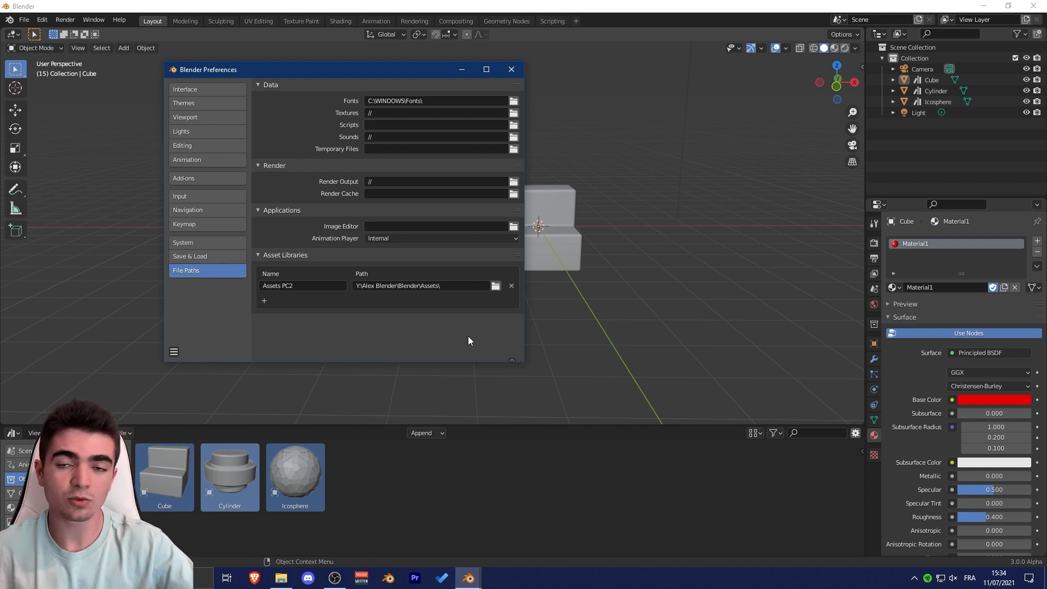
click(322, 286)
drag(321, 286, 222, 283)
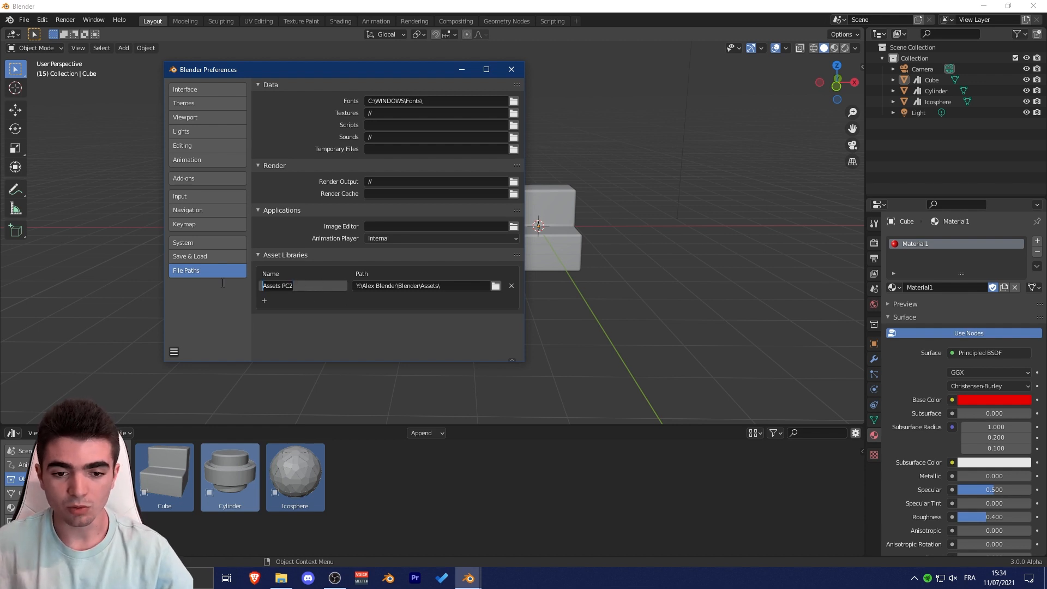
click(452, 286)
drag(452, 286, 332, 289)
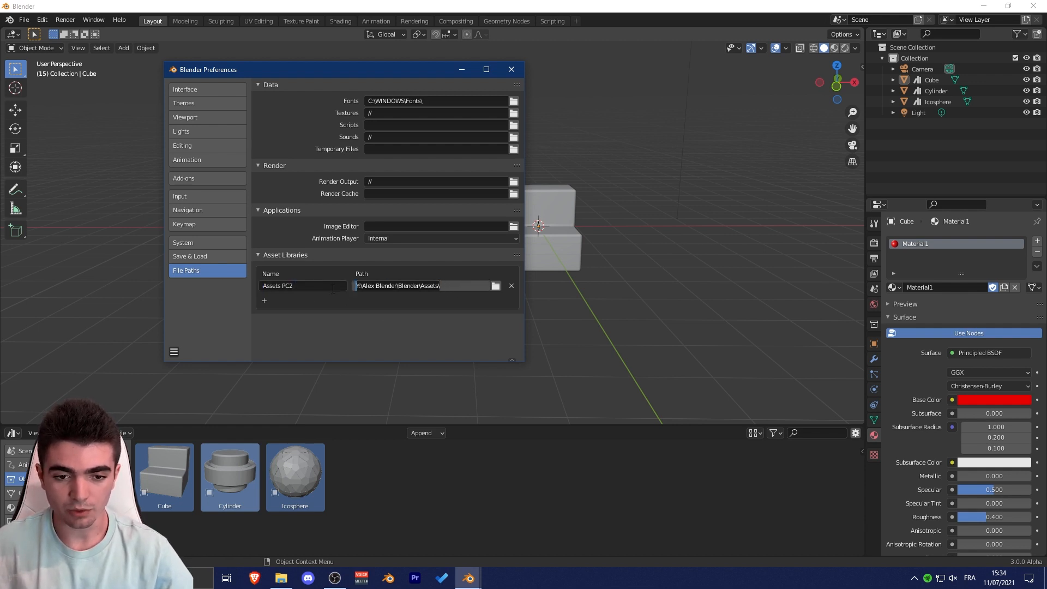
click(428, 327)
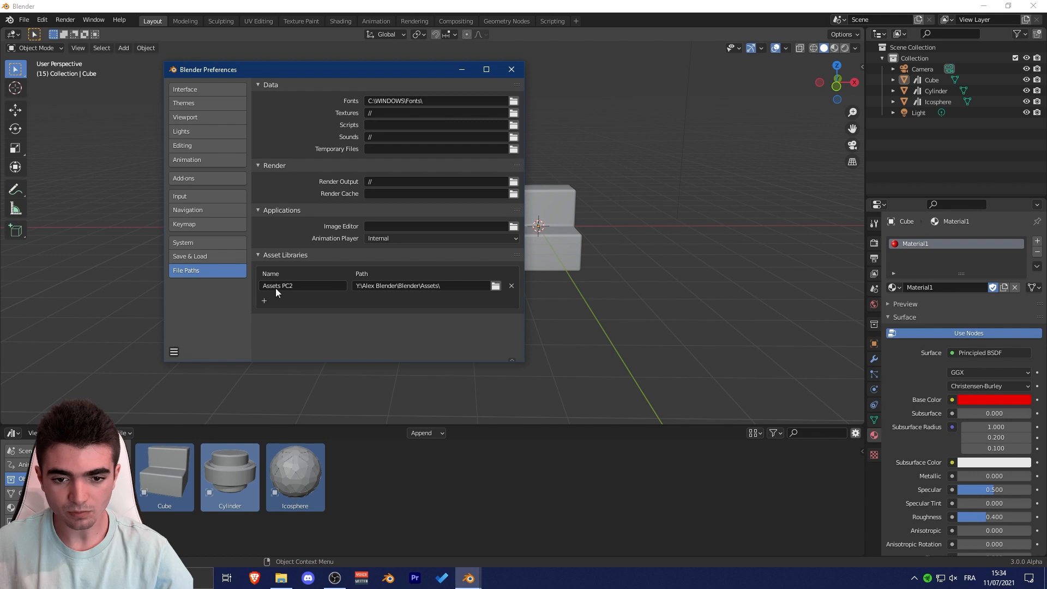
click(512, 71)
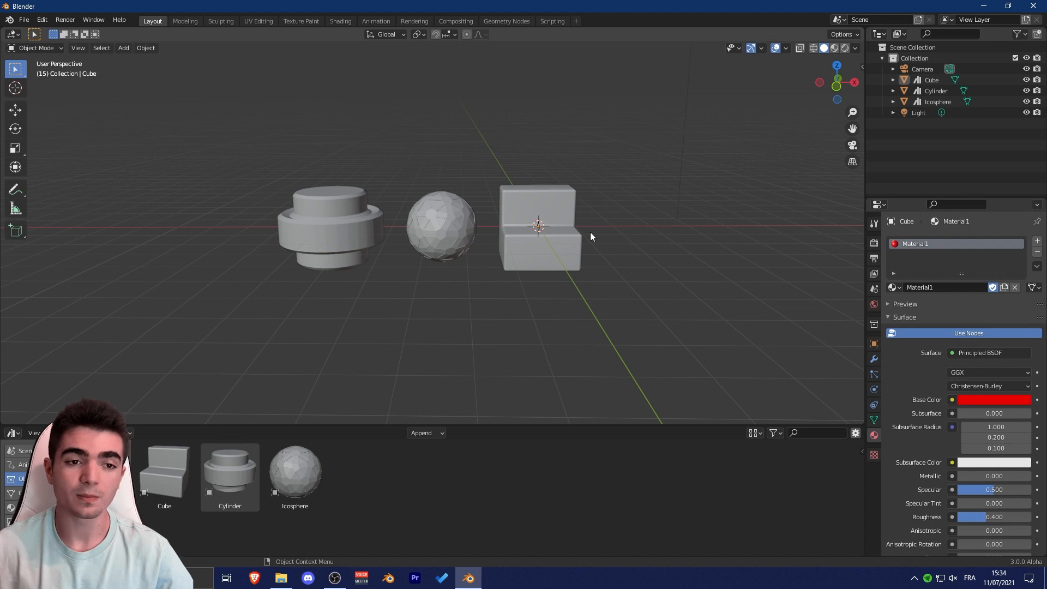
Save a copy of the file as assets.blend in the asset library's Assets folder
click(25, 20)
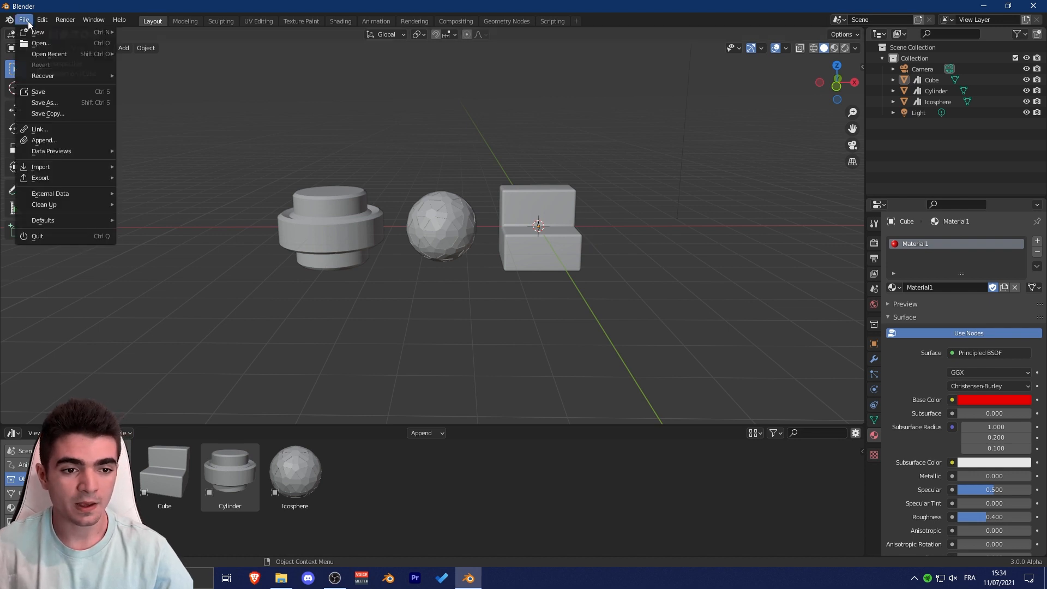
click(54, 114)
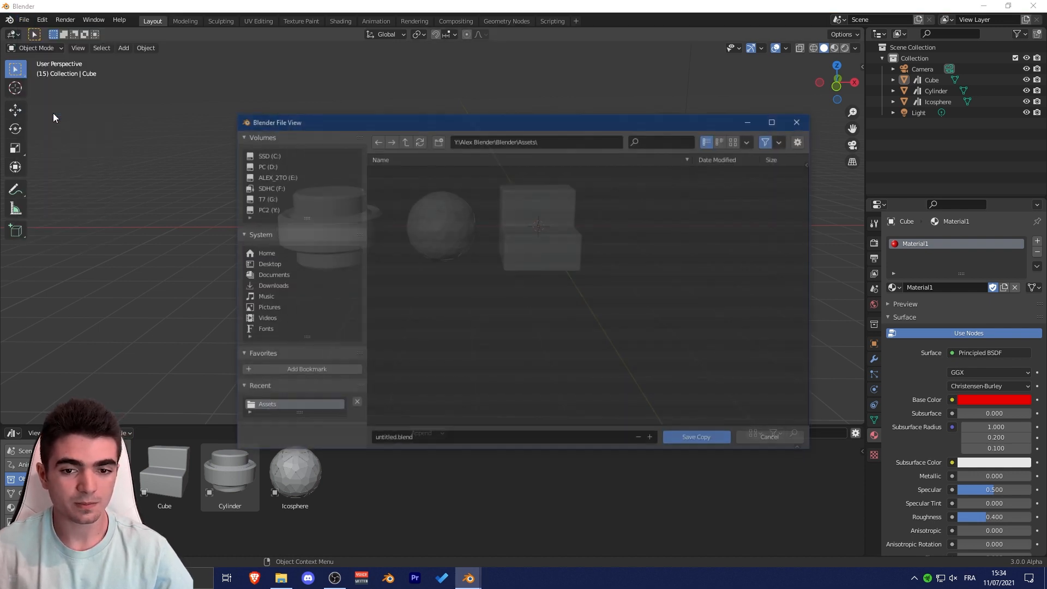
drag(484, 121, 433, 92)
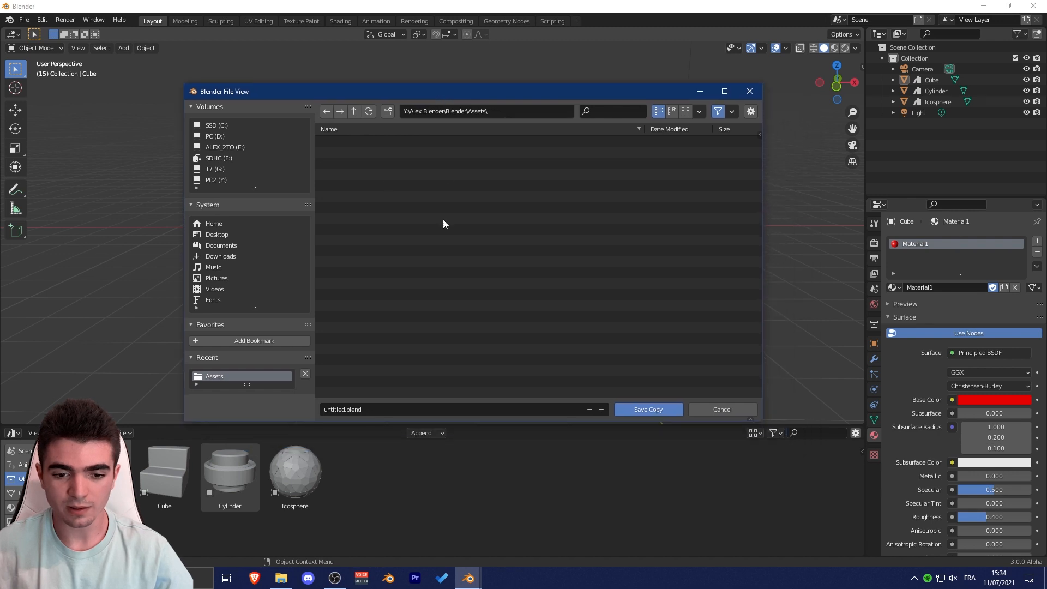
click(338, 410)
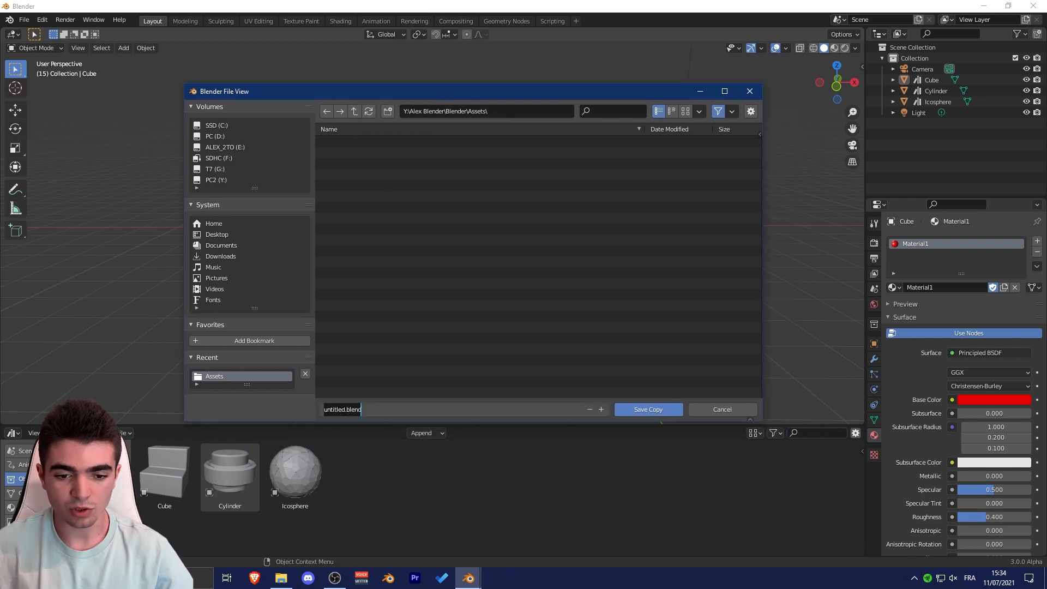
double_click(334, 410)
text(assets)
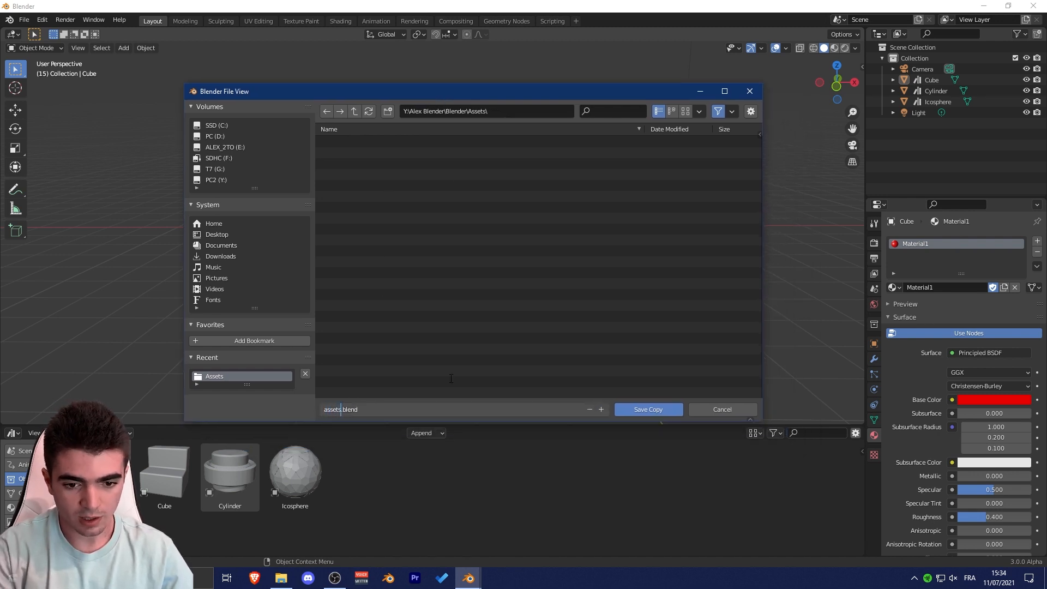
key(Return)
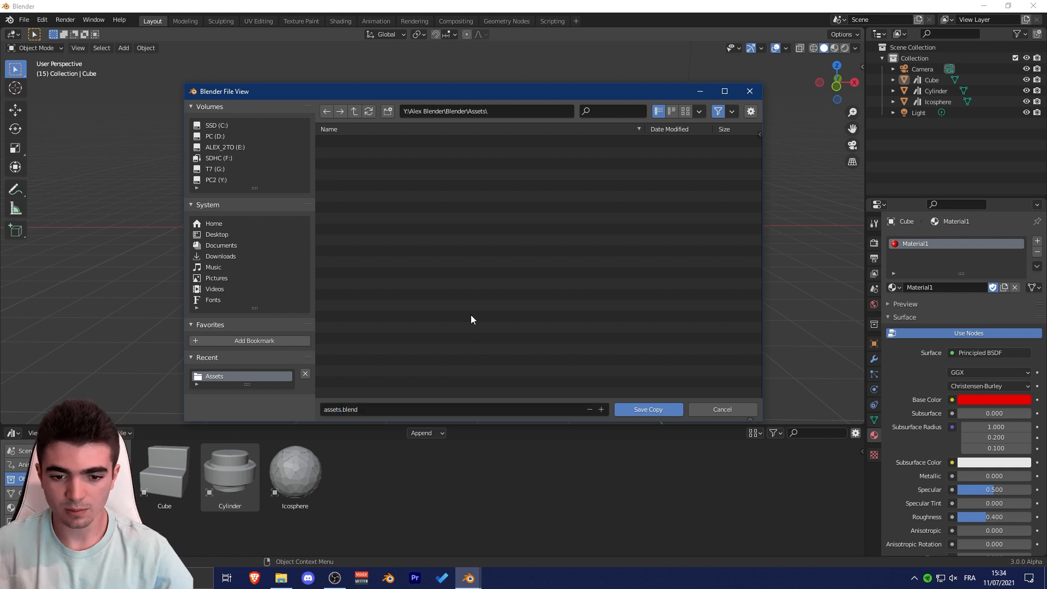
click(640, 410)
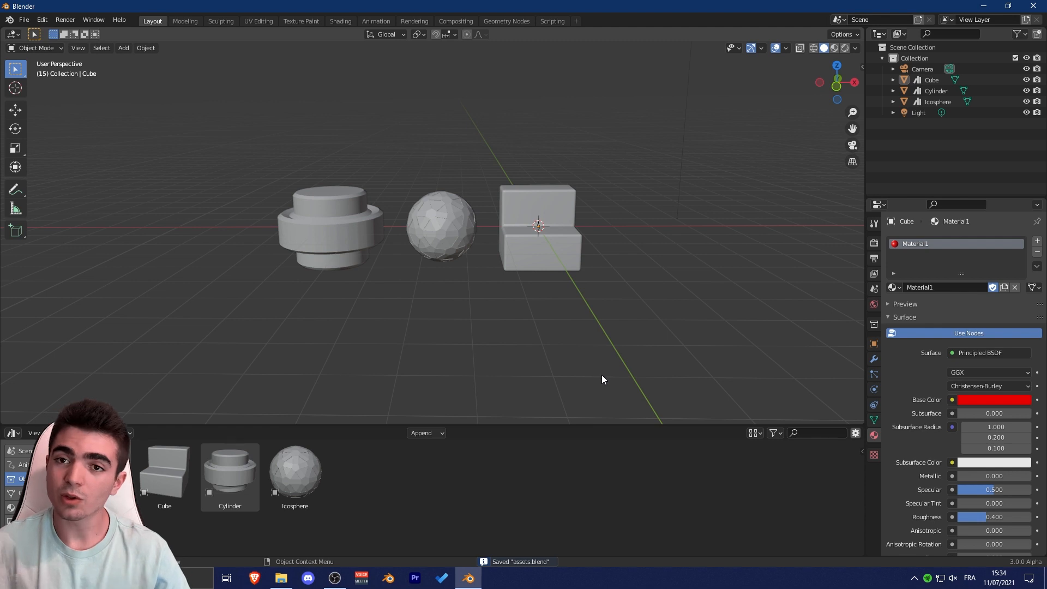
Start a new General file
click(25, 23)
mouse_move(51, 33)
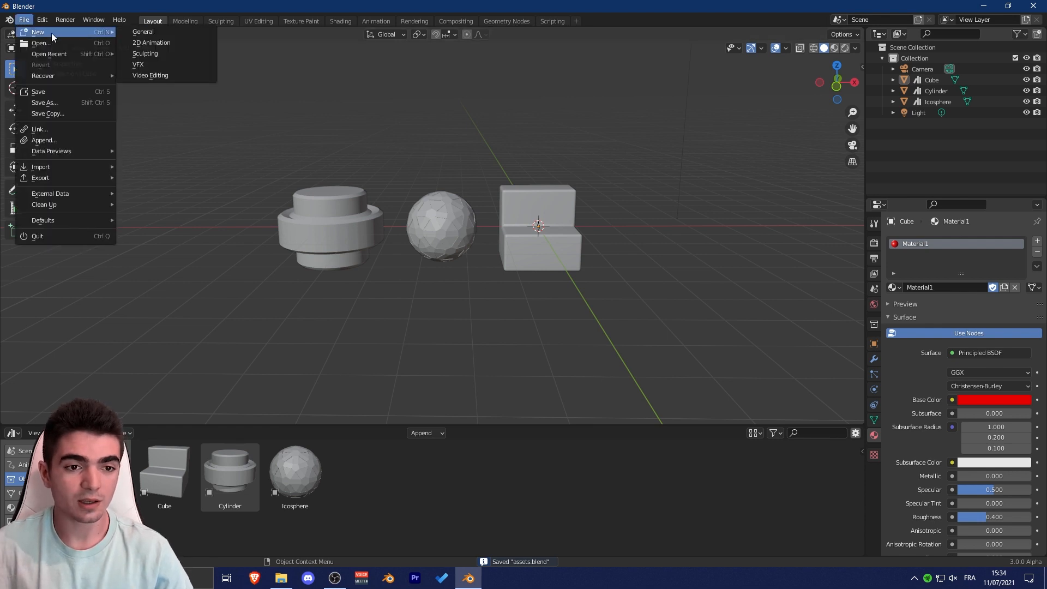
click(129, 32)
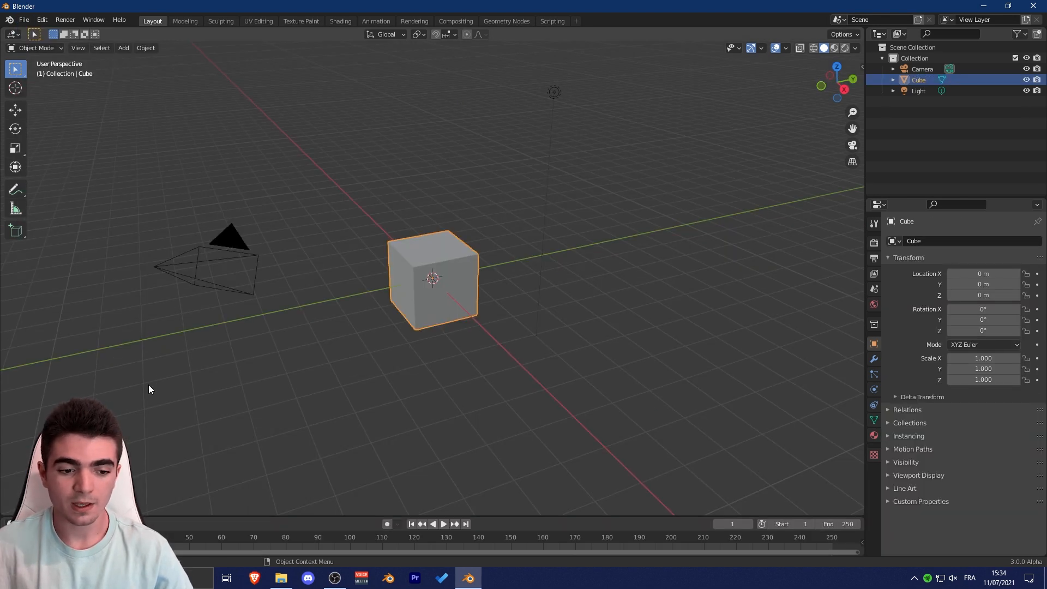
Turn the timeline area into an enlarged Asset Browser showing the Shading category
click(12, 523)
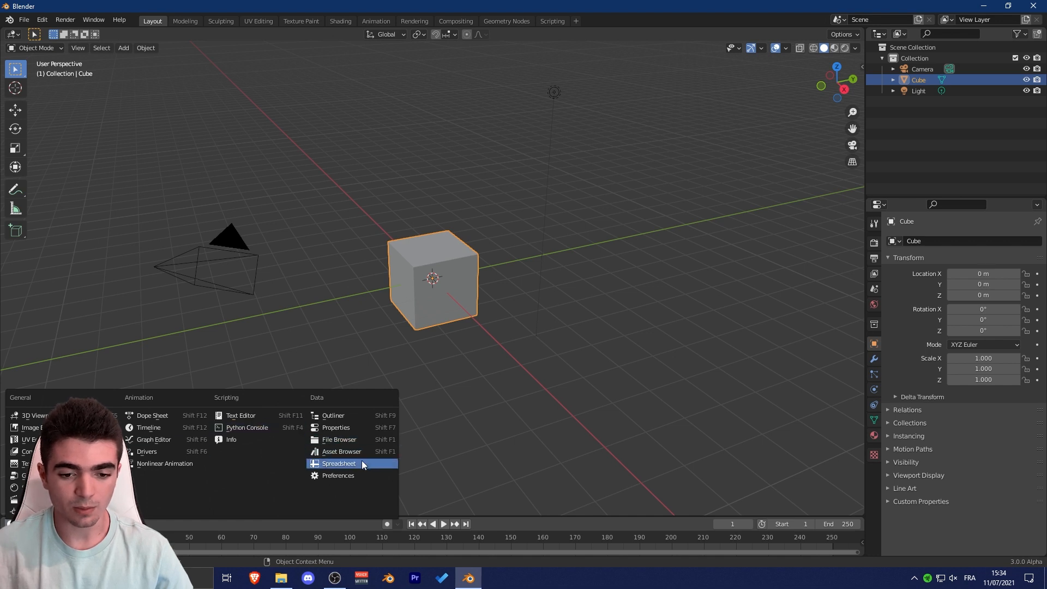
click(332, 449)
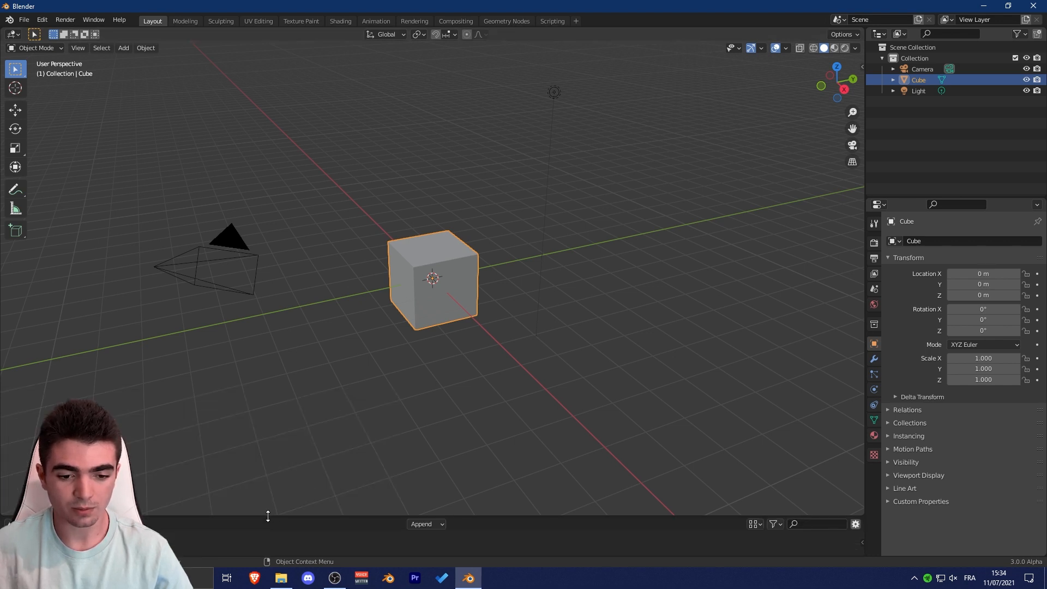
drag(269, 516, 284, 338)
click(29, 420)
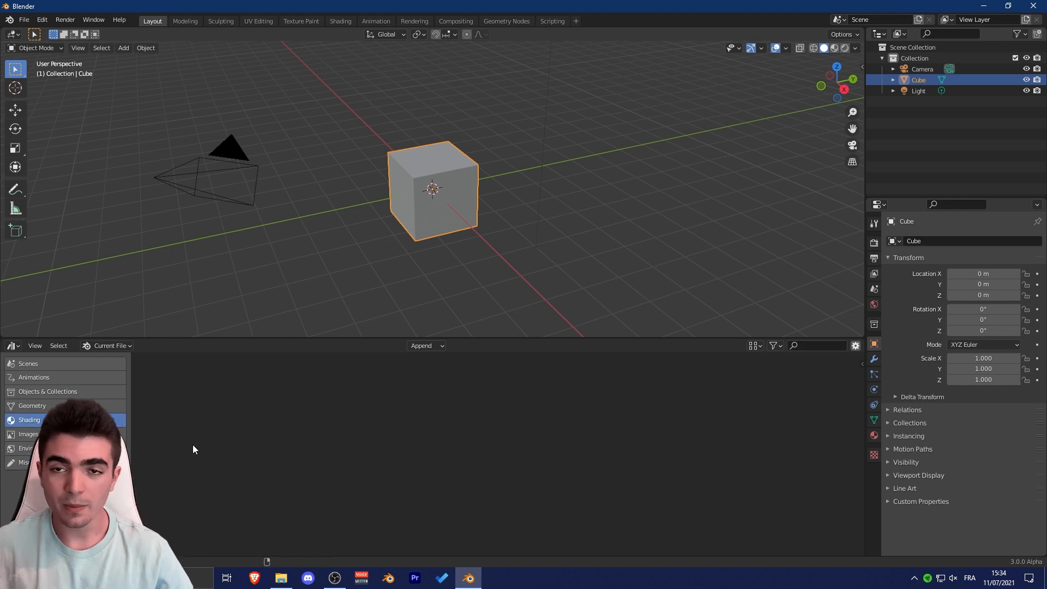
click(121, 347)
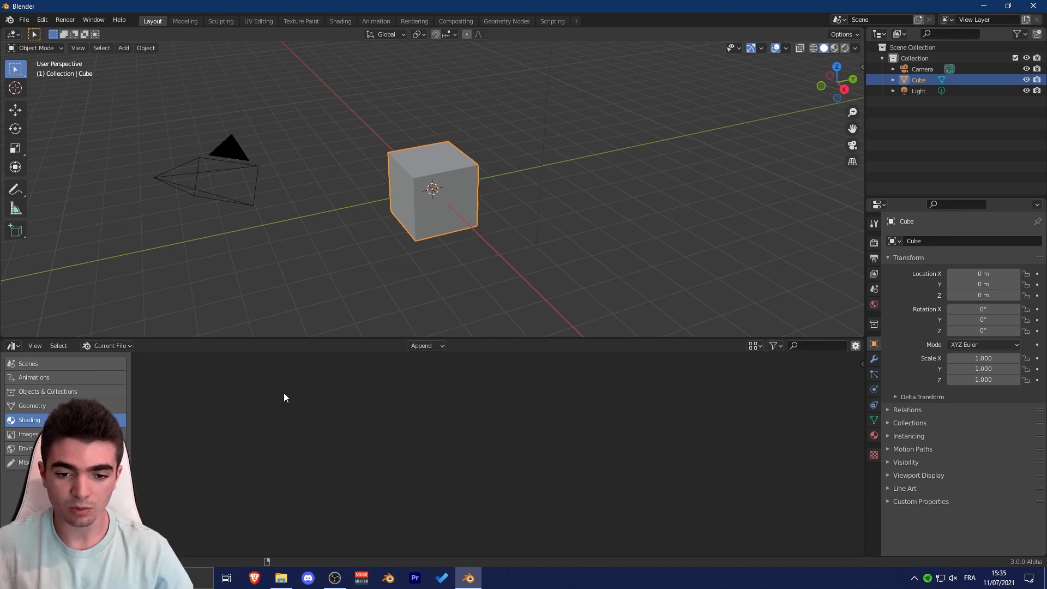
Switch the asset source to the Assets PC2 library and browse its Shading and Objects & Collections categories
click(115, 346)
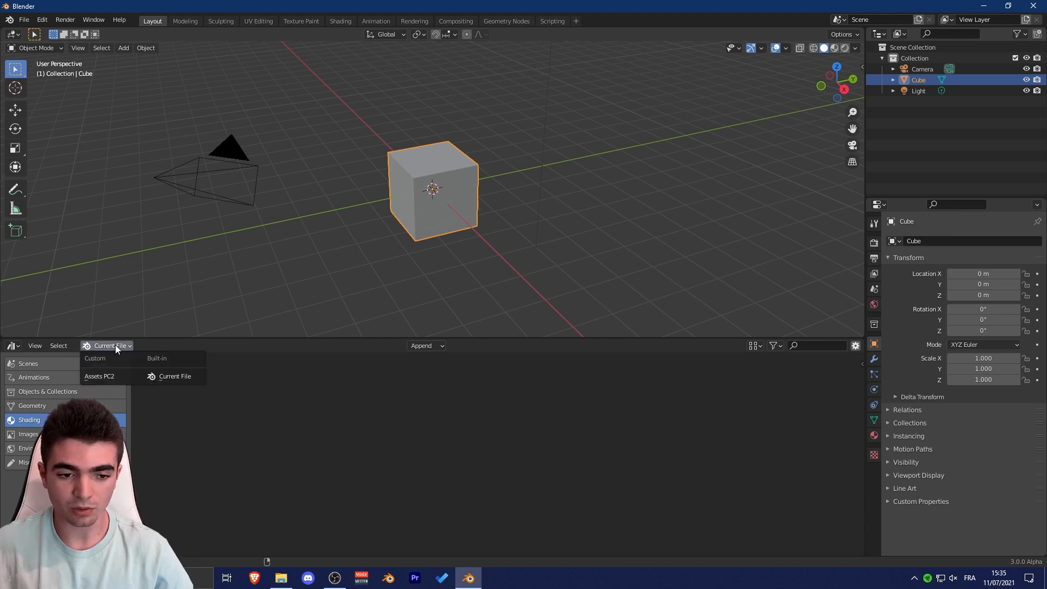
click(100, 375)
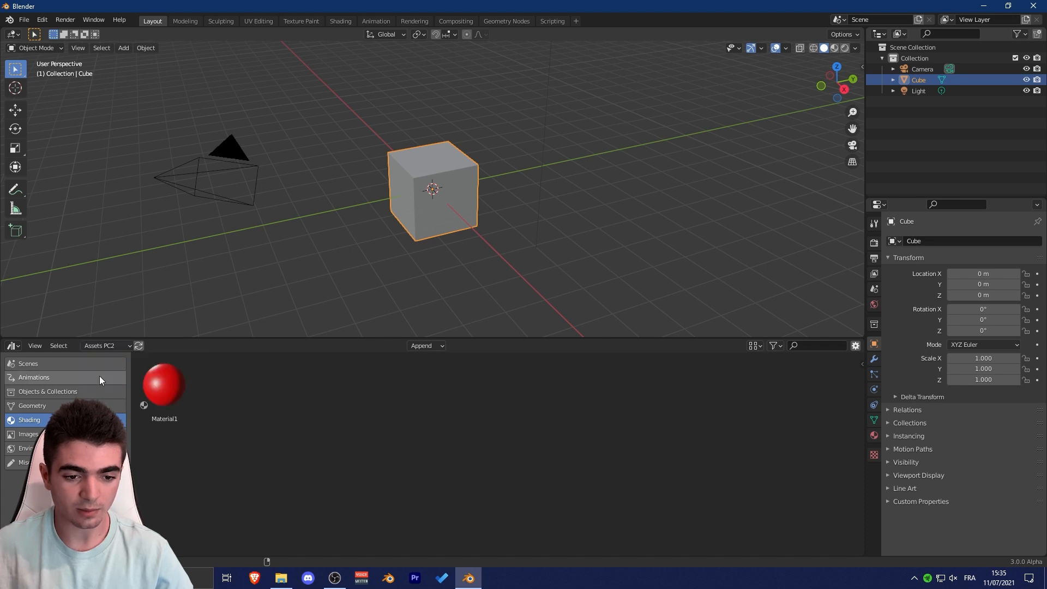
click(156, 379)
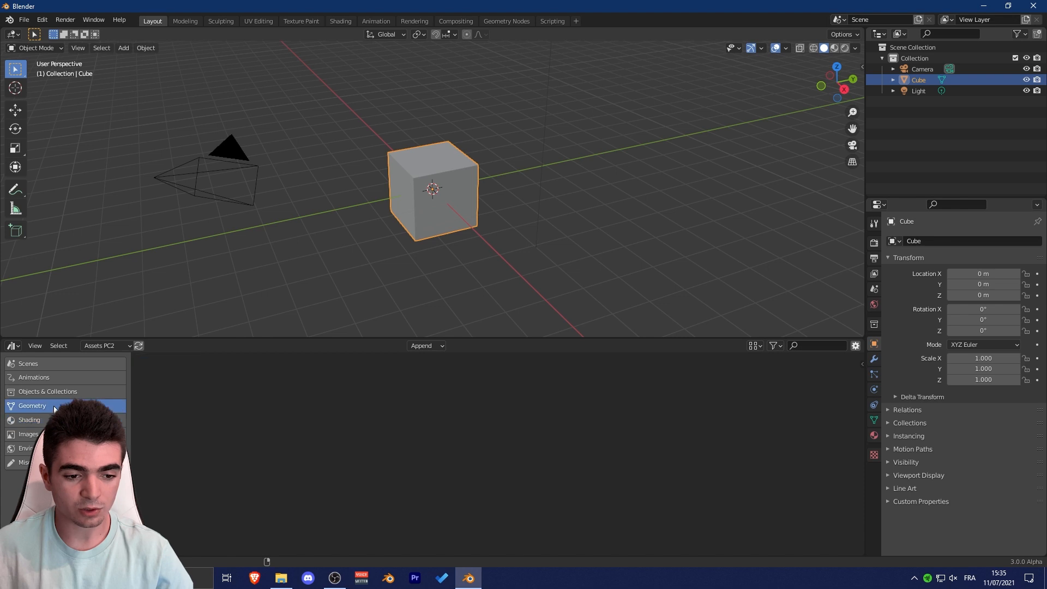
click(33, 391)
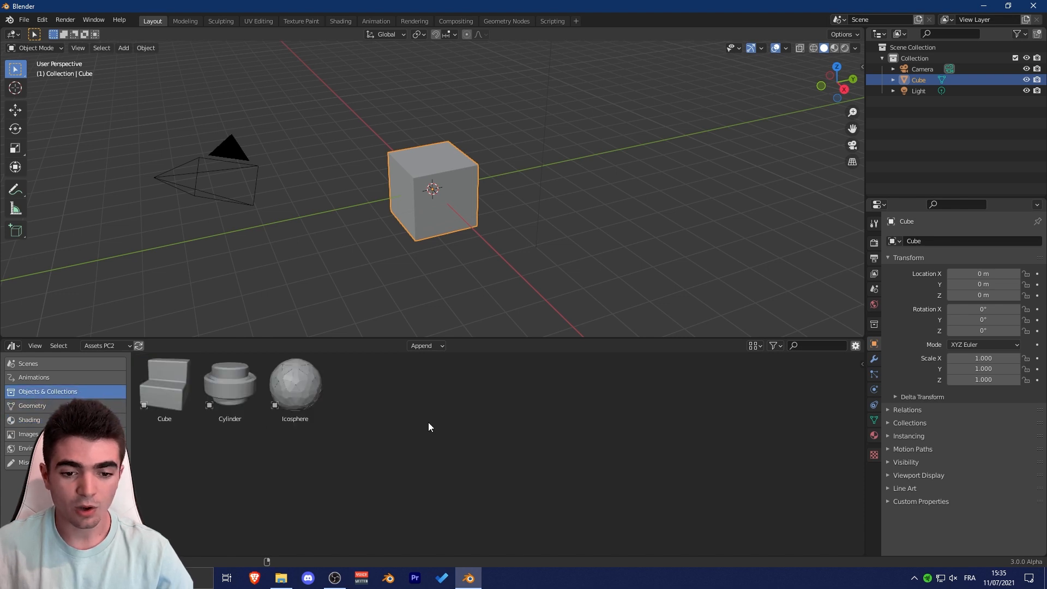
drag(428, 423, 133, 358)
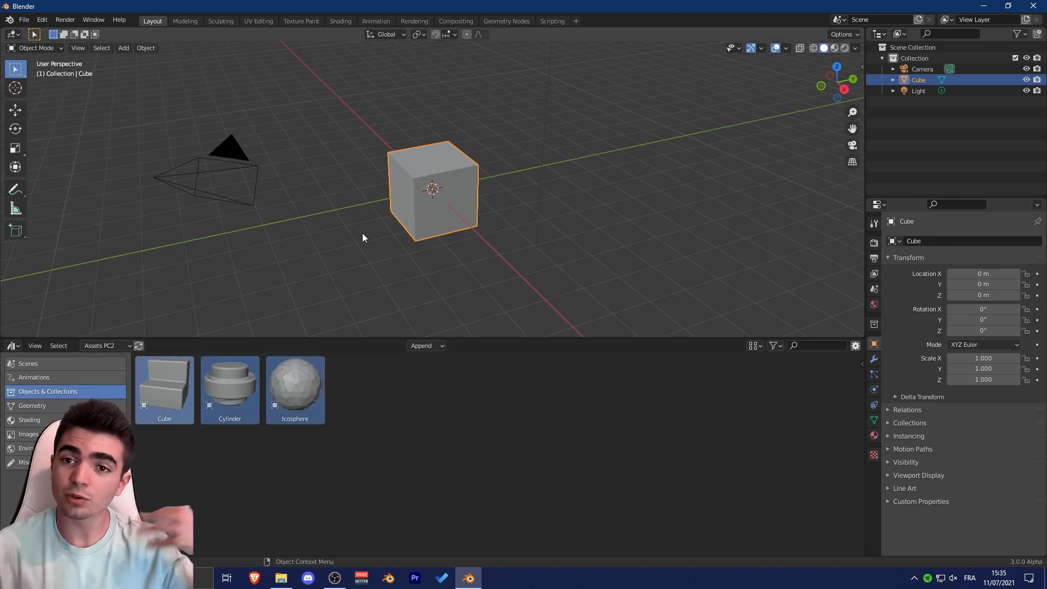
click(353, 279)
click(342, 412)
Place the Icosphere, Cylinder and stepped Cube assets from the library into the scene around the default cube
drag(295, 387, 601, 192)
drag(224, 390, 306, 210)
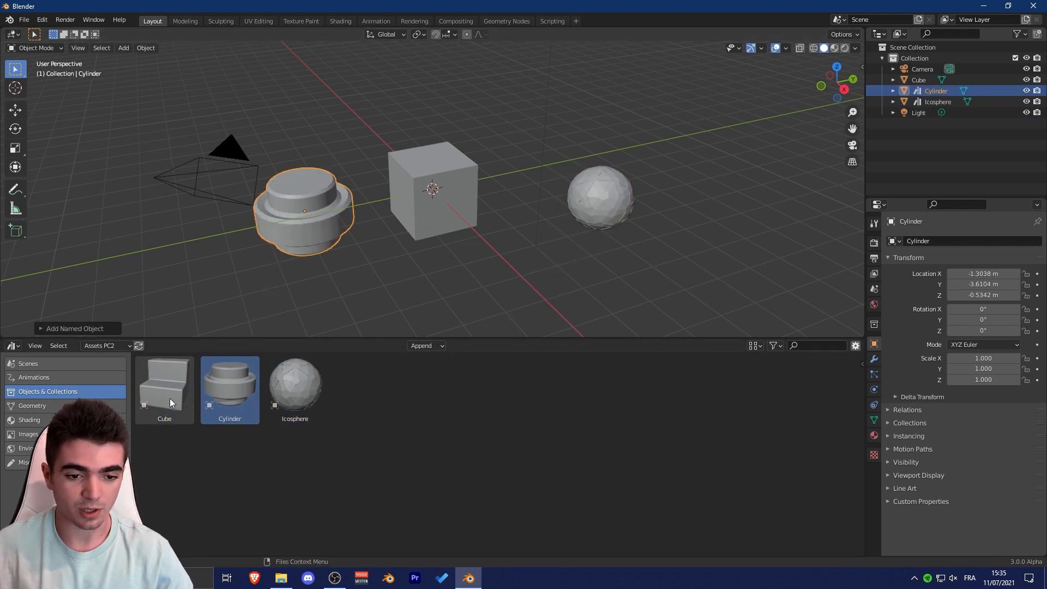
drag(164, 386, 512, 277)
Apply the Material1 asset to the stepped cube, default cube and icosphere, with the viewport in Material Preview shading
click(29, 420)
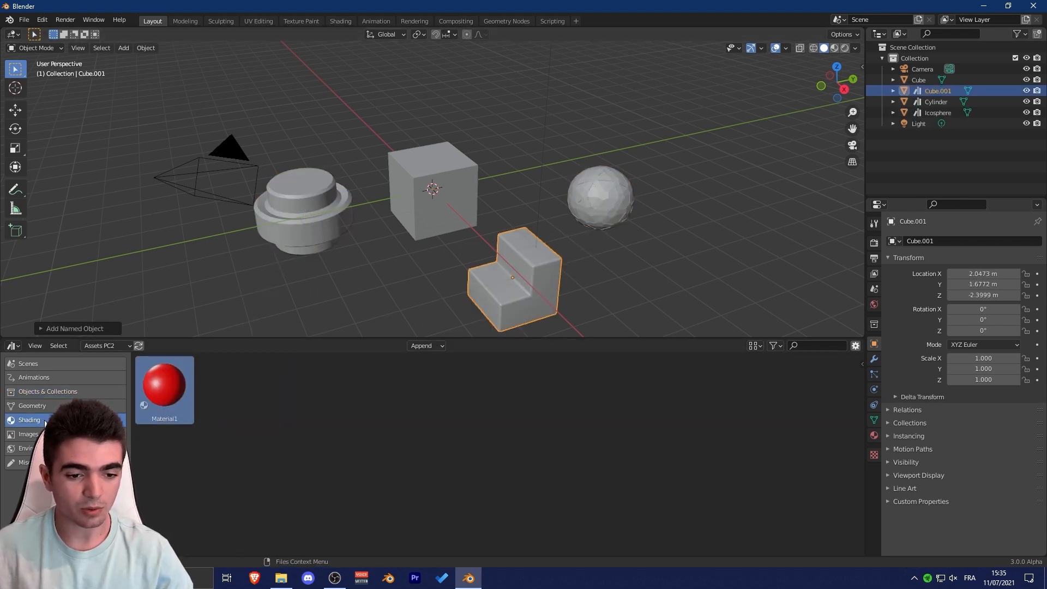
drag(164, 386, 515, 275)
click(834, 49)
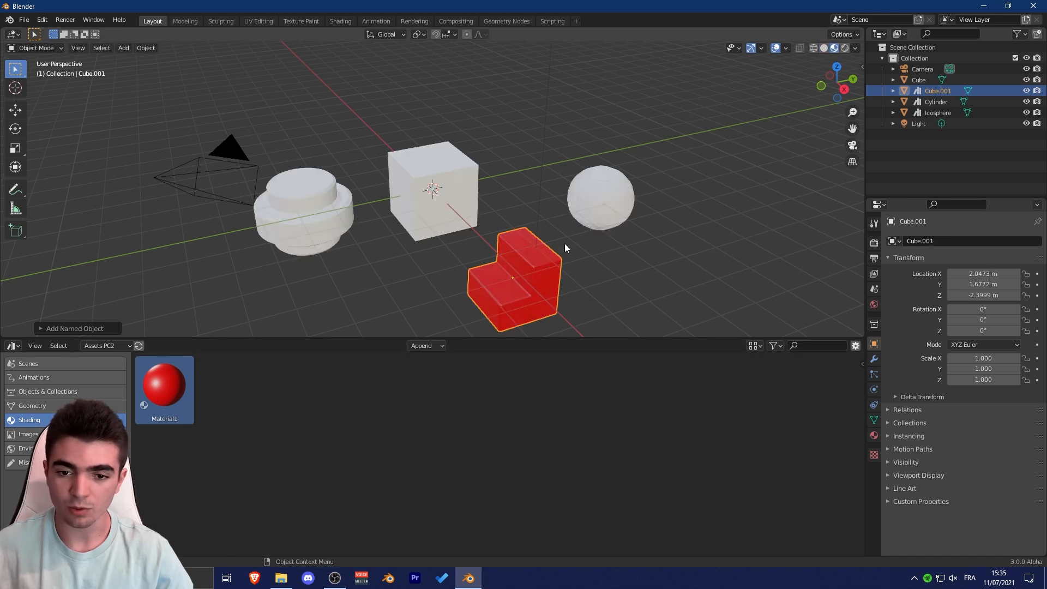
drag(164, 385, 615, 215)
click(657, 210)
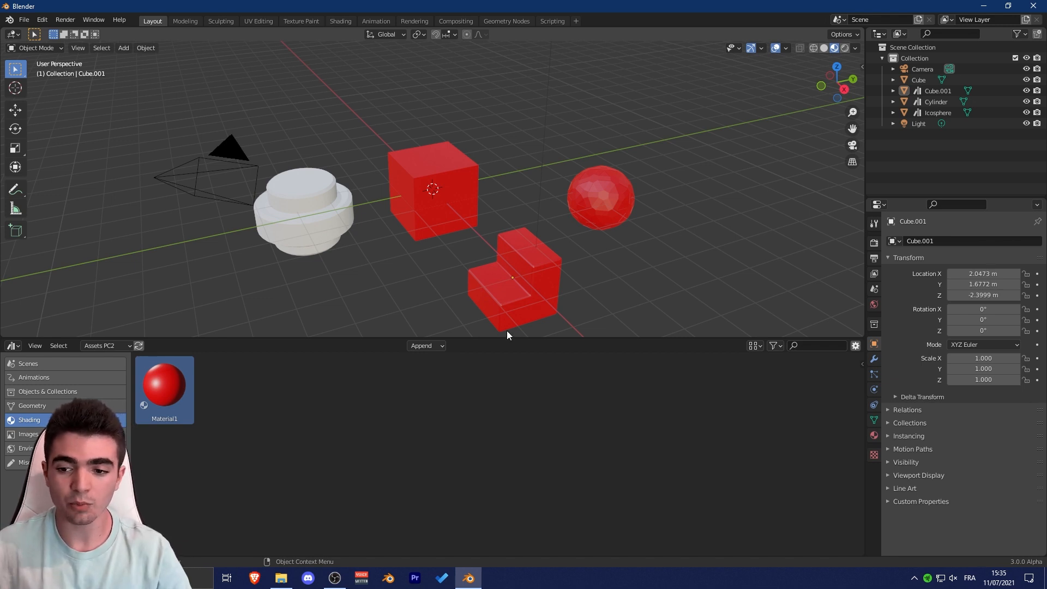
click(391, 411)
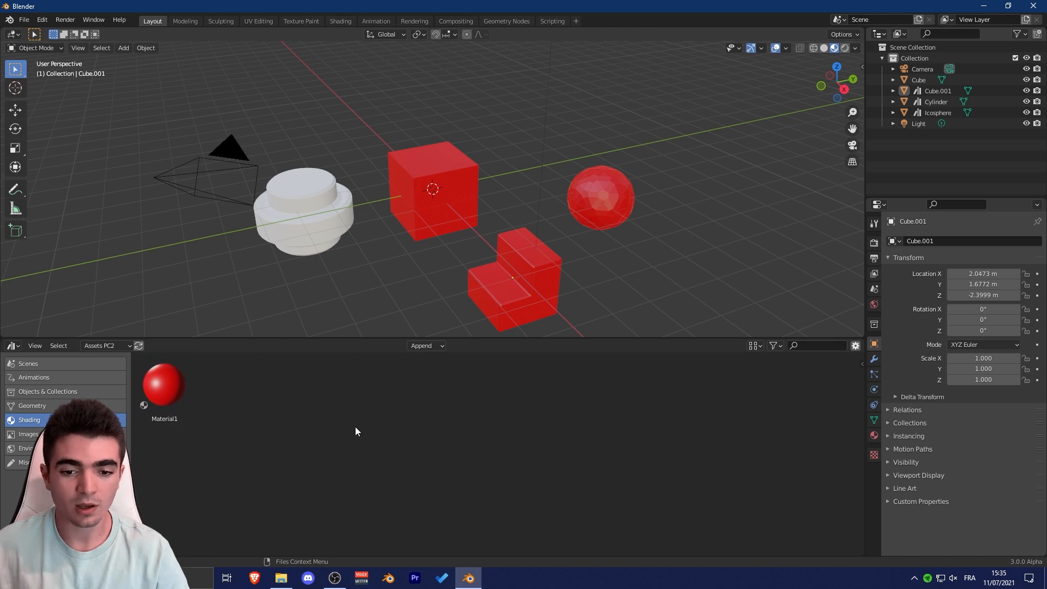
Try the Large display size for the asset previews
click(814, 346)
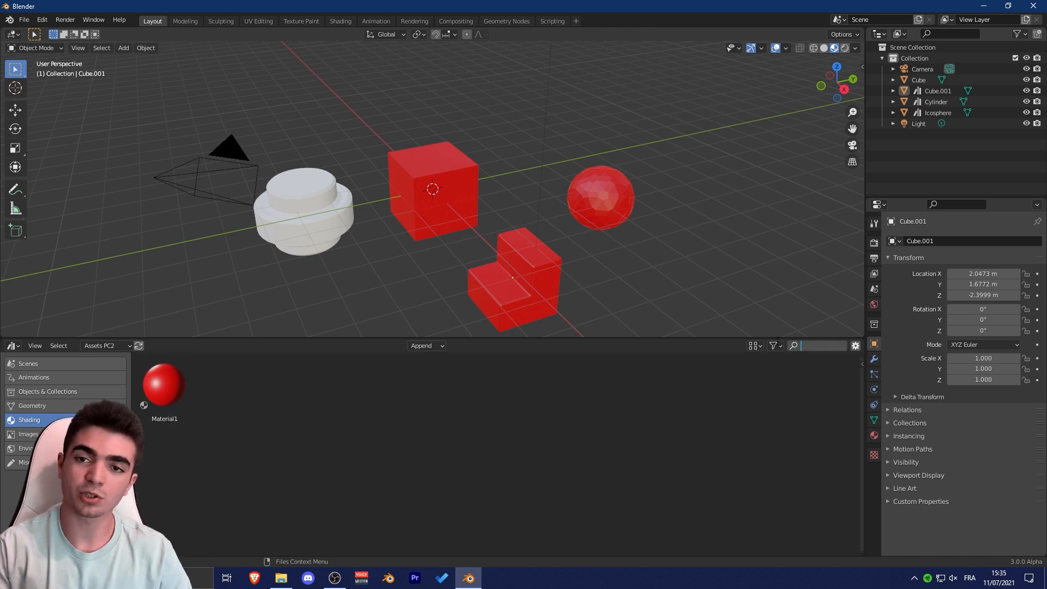
click(774, 345)
click(755, 346)
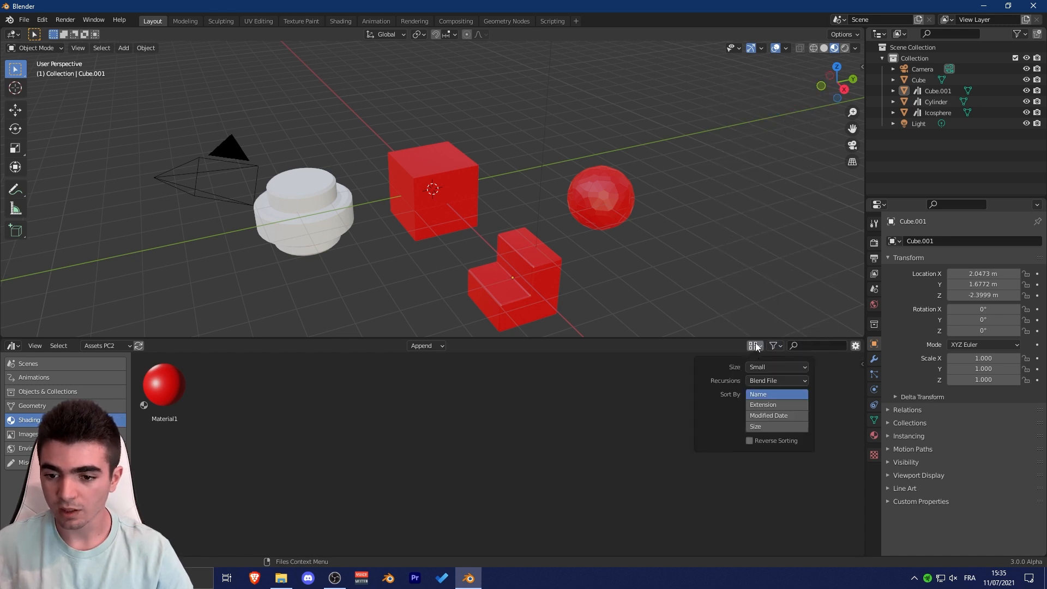
click(775, 366)
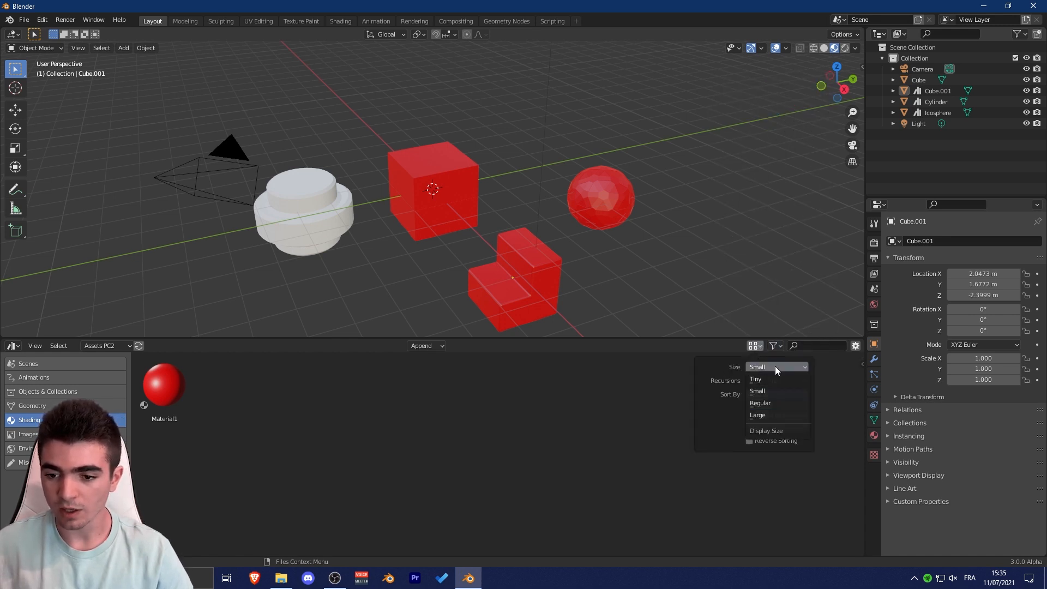
click(767, 403)
click(764, 414)
click(750, 345)
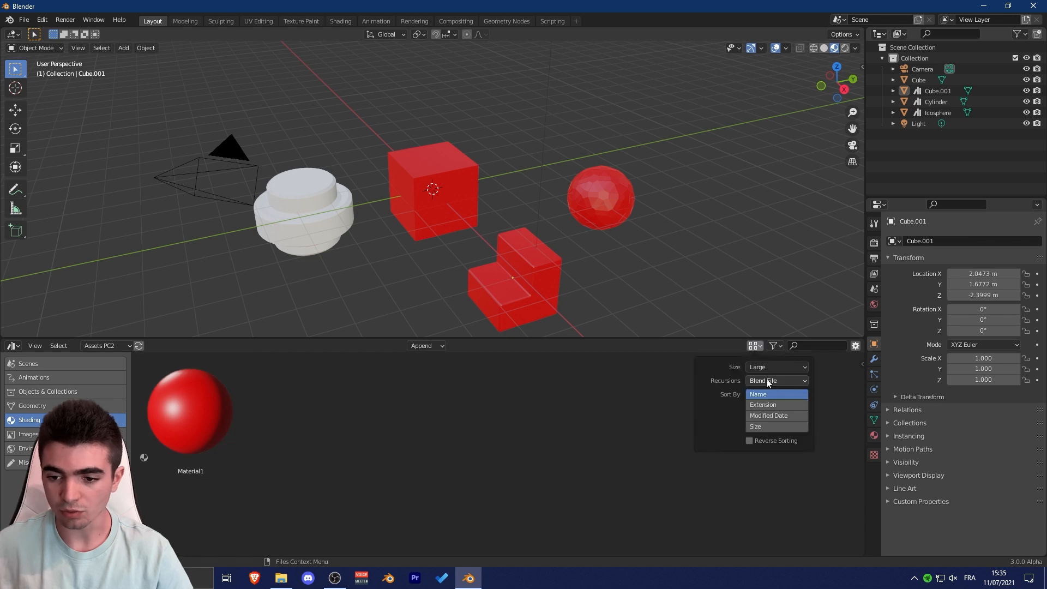
Set the asset preview size to Regular and look over the Recursions options
click(766, 367)
click(765, 401)
click(764, 382)
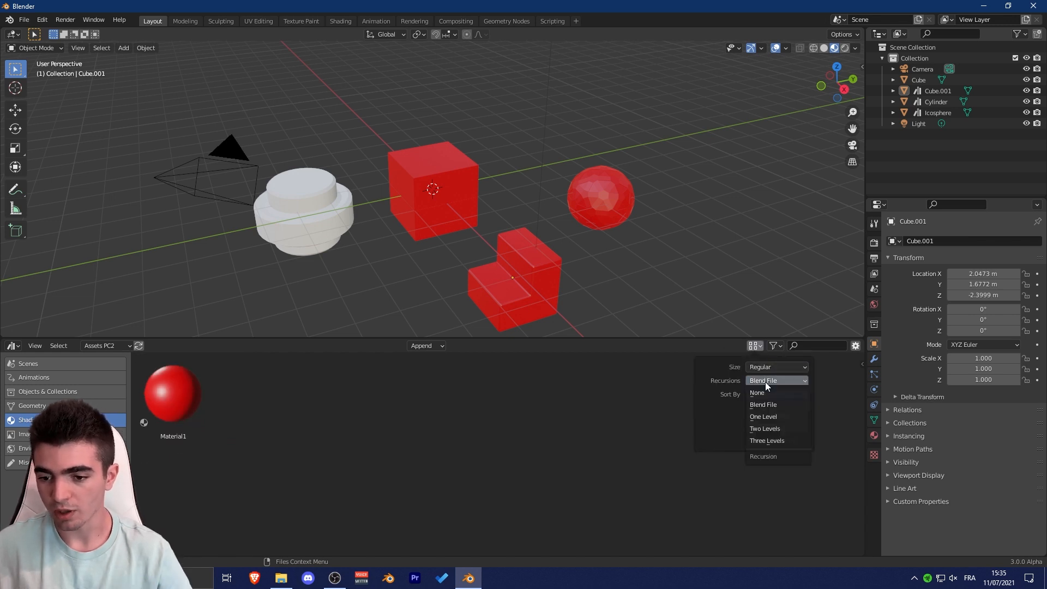
click(764, 382)
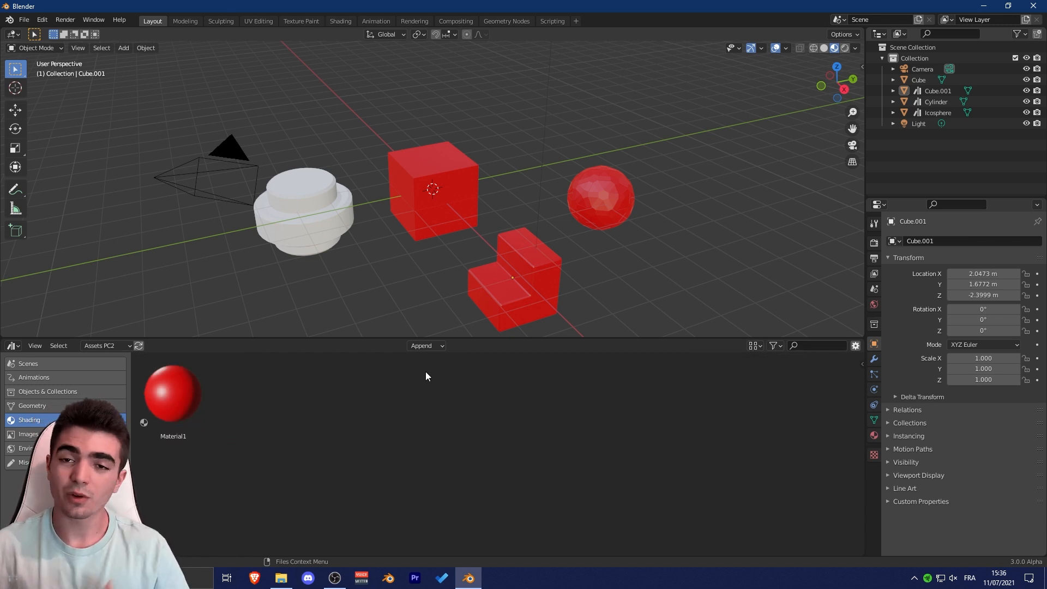